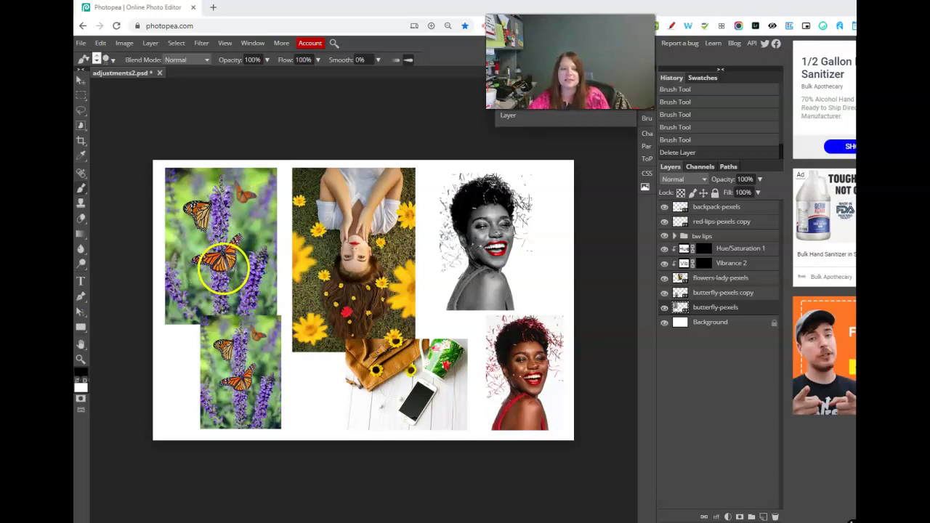
# Hide every layer and the bw lips group, leaving only butterfly-pexels and Background visible
pyautogui.click(664, 207)
pyautogui.click(664, 221)
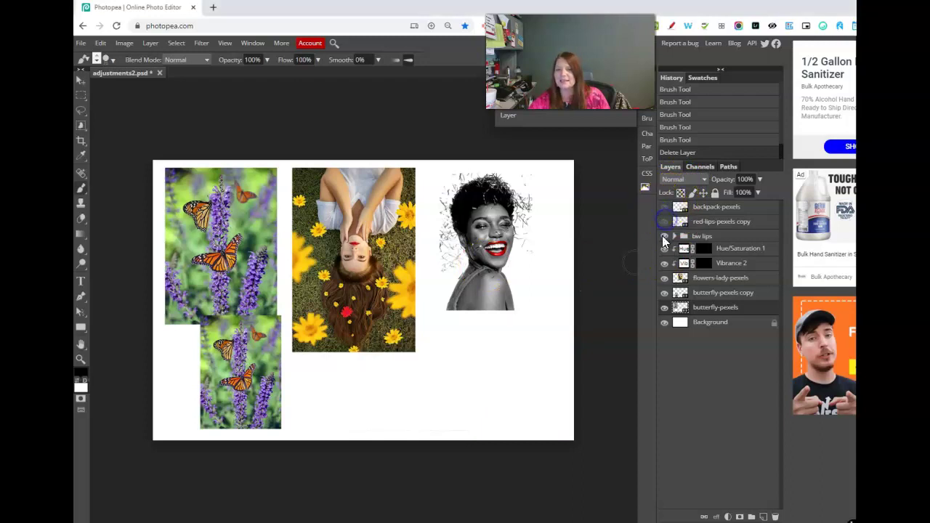
pyautogui.click(664, 235)
pyautogui.click(664, 248)
pyautogui.click(664, 262)
pyautogui.click(664, 278)
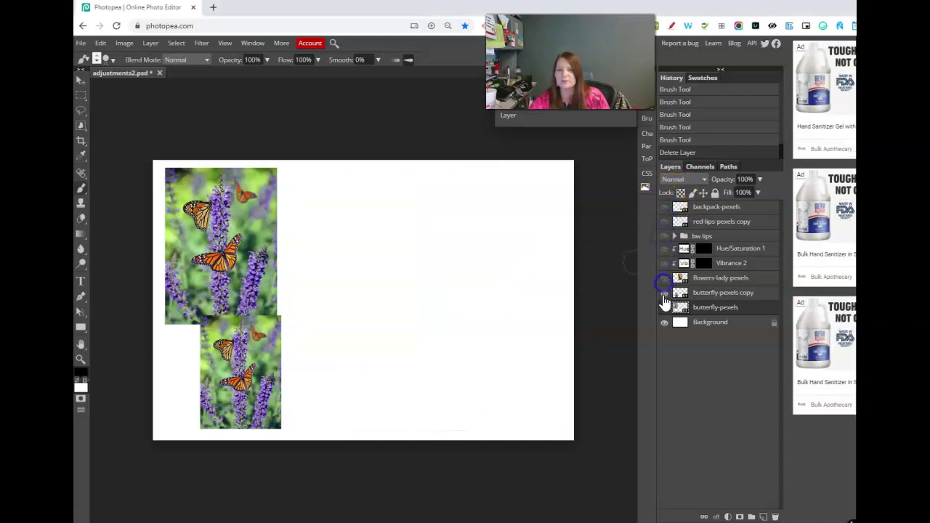
pyautogui.click(664, 292)
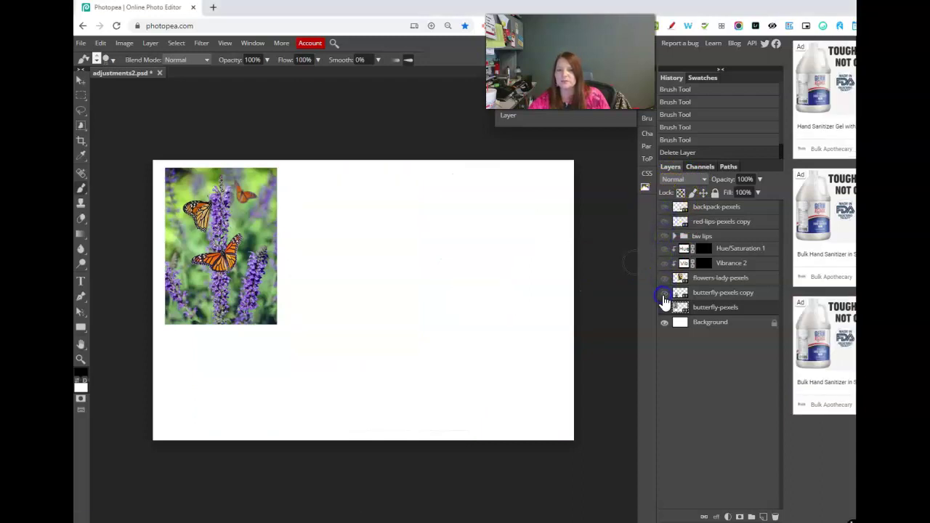
# Start a Color Range selection on the butterfly-pexels layer and sample the orange wing of the upper-left butterfly in Replace mode
pyautogui.click(81, 359)
pyautogui.click(161, 244)
pyautogui.click(155, 241)
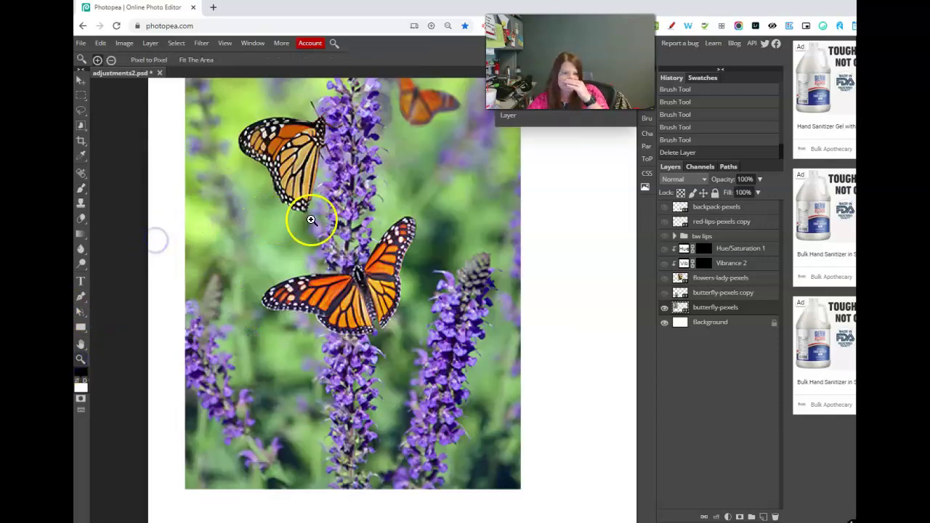
pyautogui.scroll(2, 327, 225)
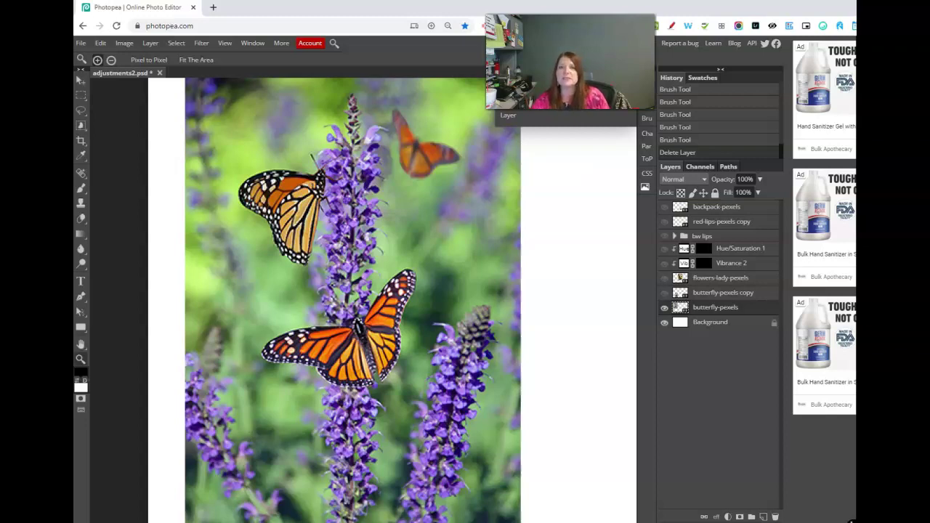
pyautogui.click(176, 44)
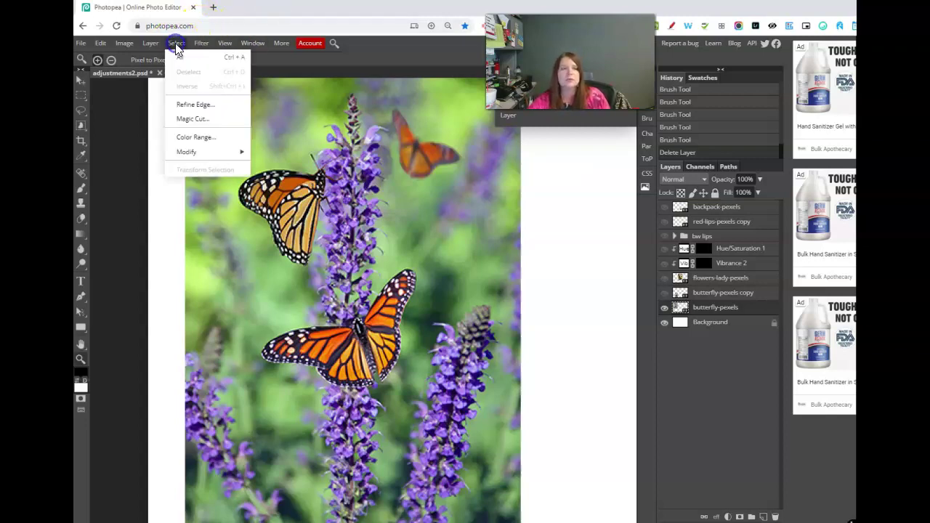
pyautogui.click(196, 137)
pyautogui.moveTo(370, 142); pyautogui.dragTo(533, 154)
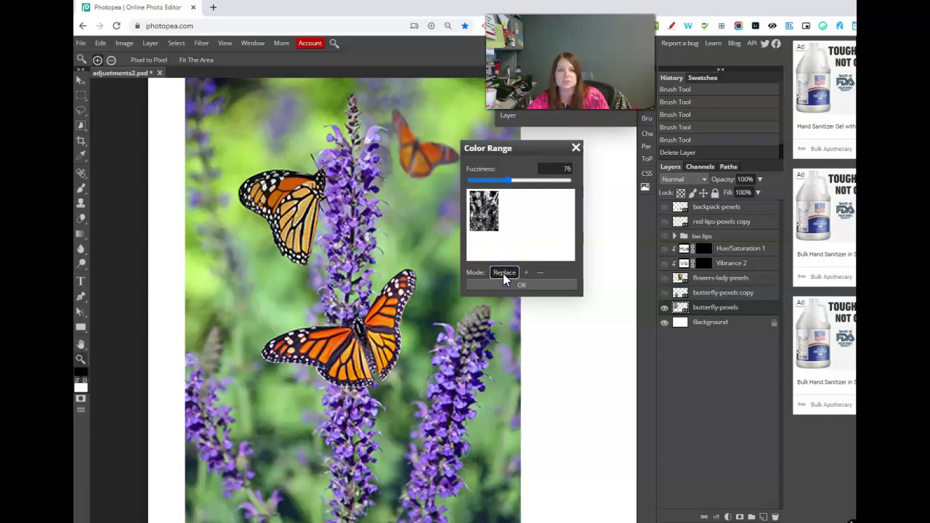
pyautogui.click(289, 184)
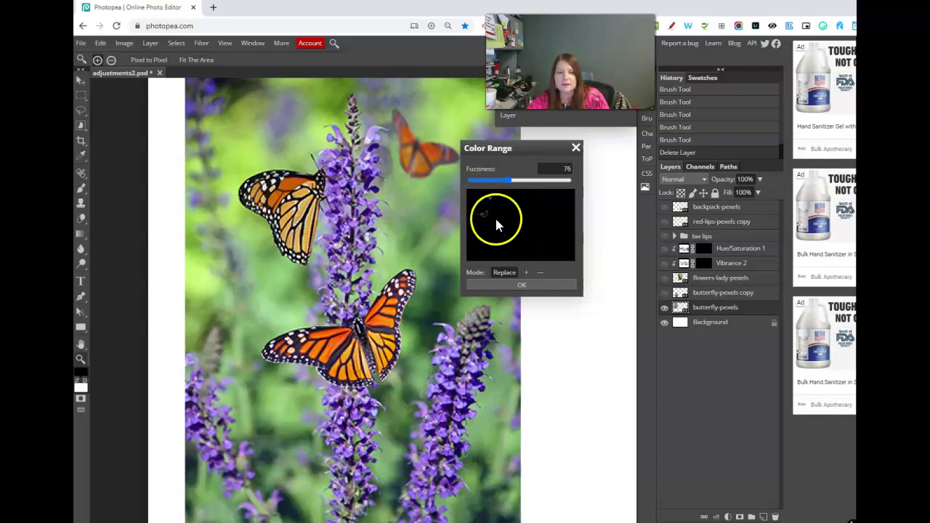
pyautogui.click(286, 187)
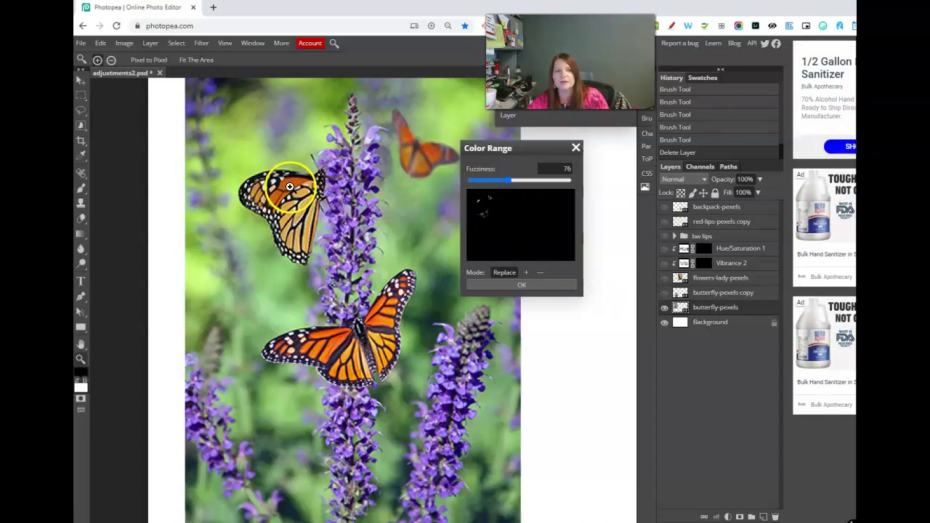
# Add further orange wing tones from the upper-left and blurred butterflies to the color range, and apply the selection
pyautogui.click(525, 272)
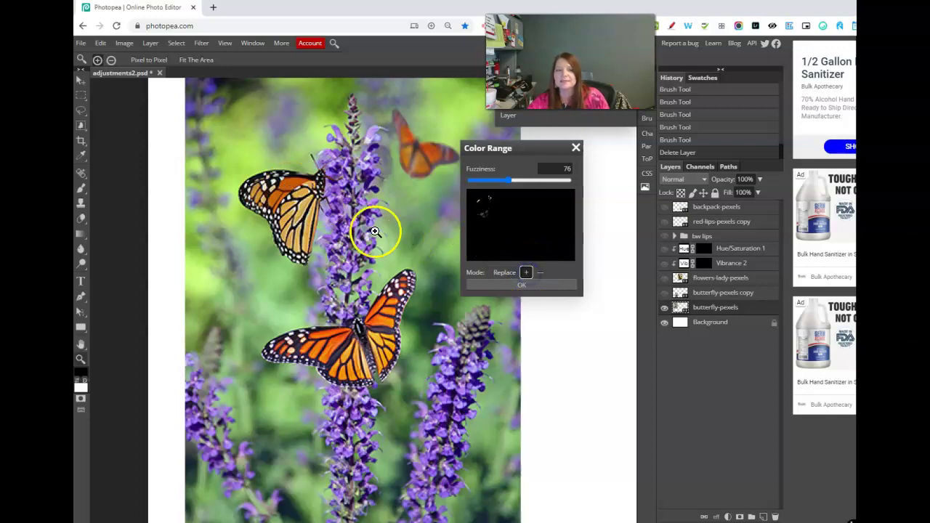
pyautogui.click(304, 207)
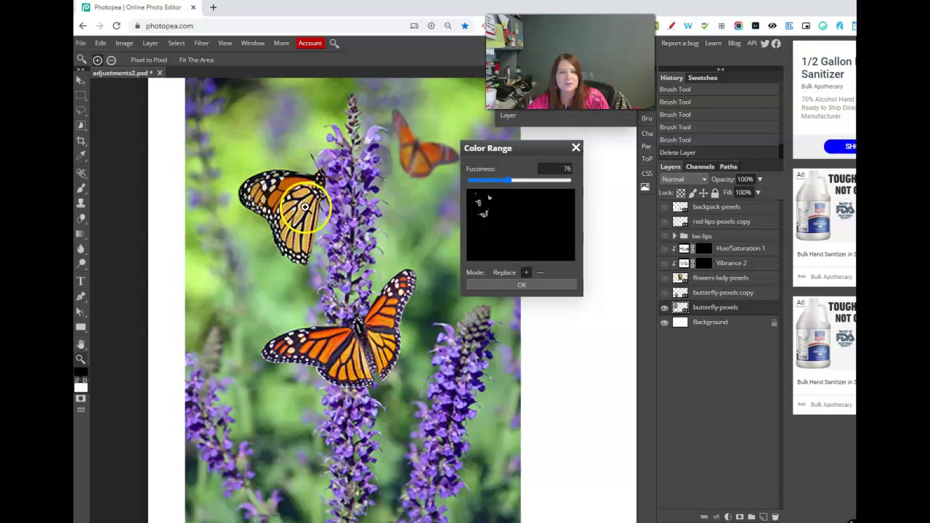
pyautogui.click(419, 167)
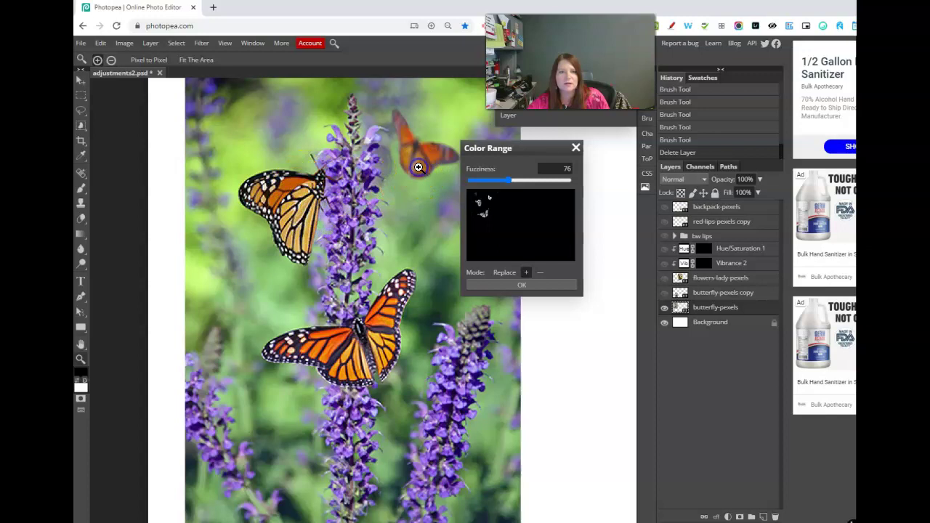
pyautogui.moveTo(511, 180); pyautogui.dragTo(494, 202)
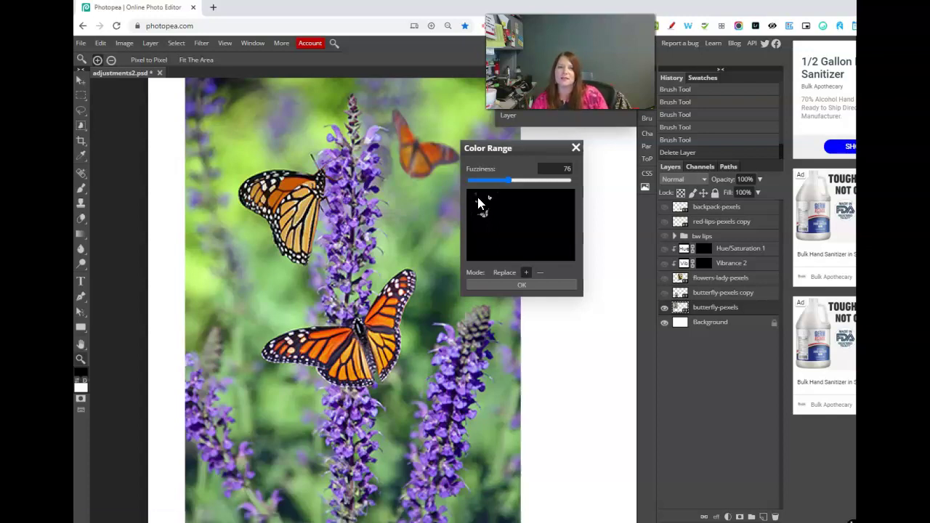
pyautogui.click(411, 158)
pyautogui.click(510, 282)
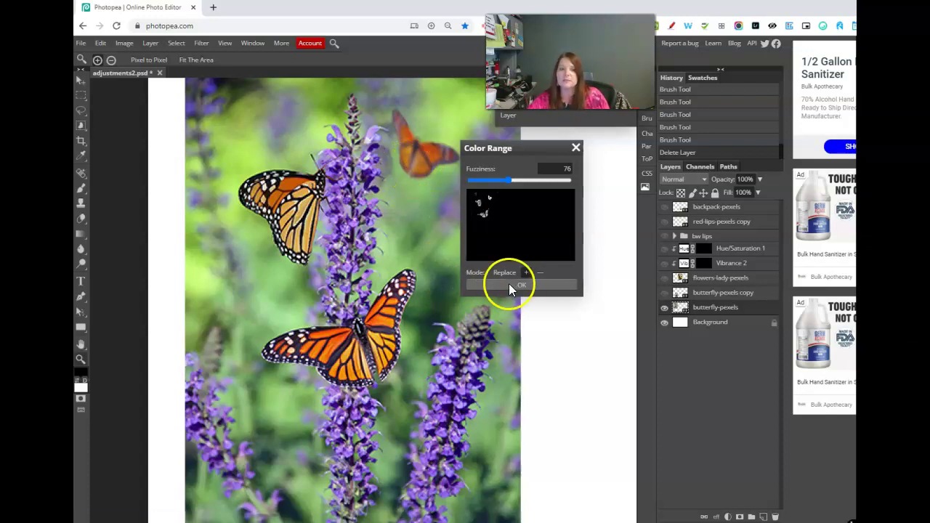
pyautogui.click(572, 271)
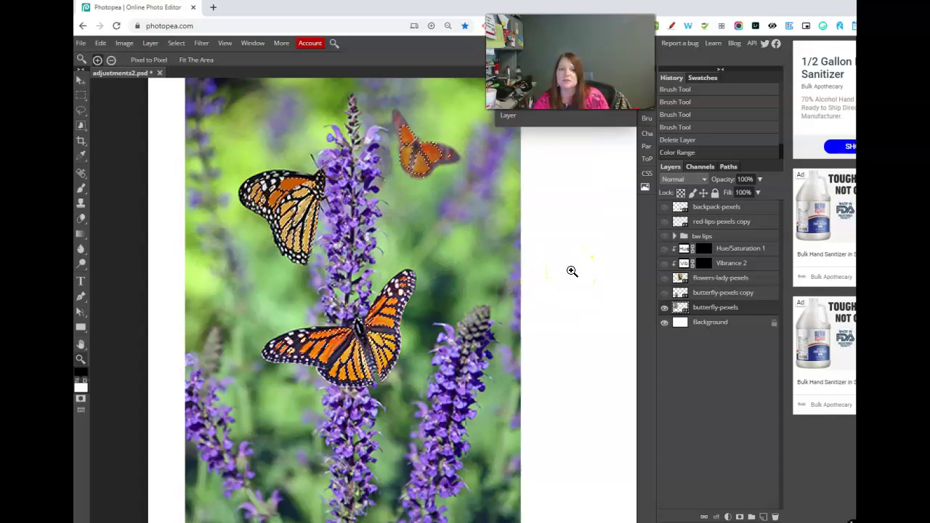
# Add a Hue/Saturation adjustment layer over the selected butterfly wings with Hue set to 160, and clear the selection
pyautogui.click(727, 517)
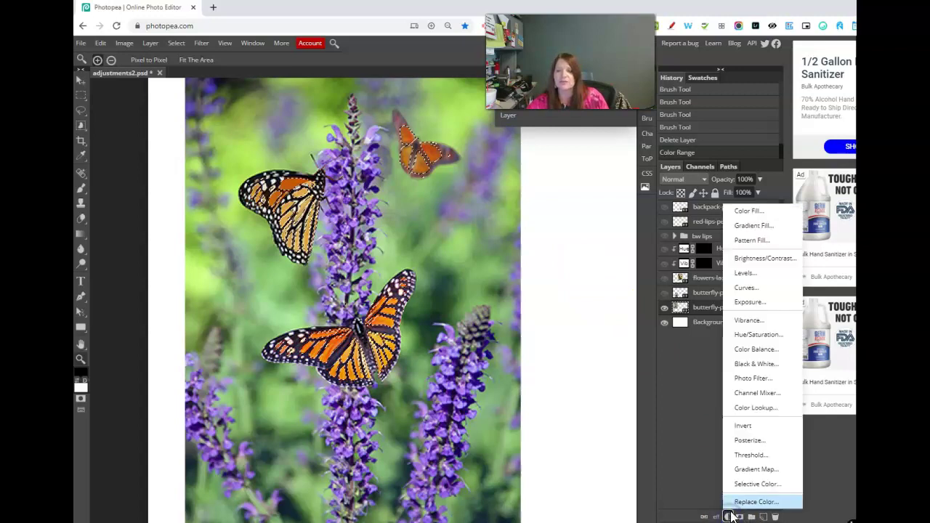
pyautogui.click(765, 337)
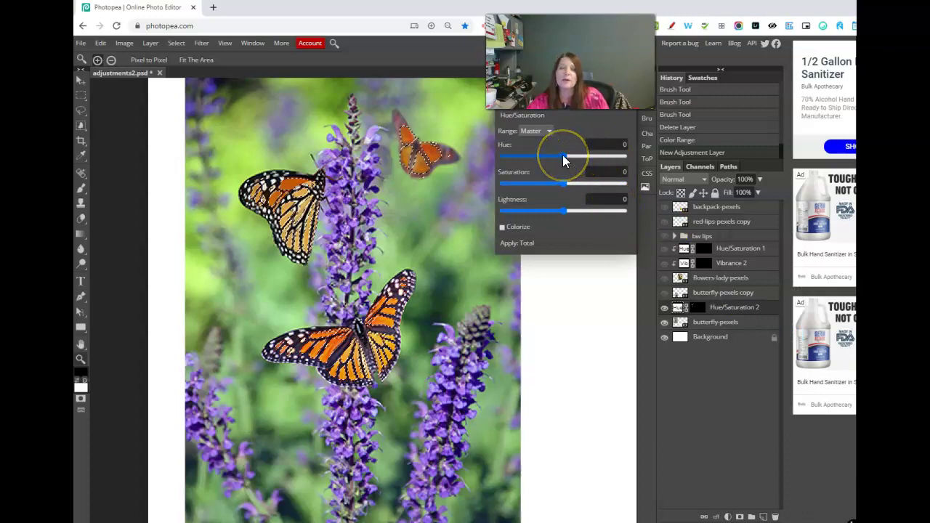
pyautogui.moveTo(566, 160); pyautogui.dragTo(617, 161)
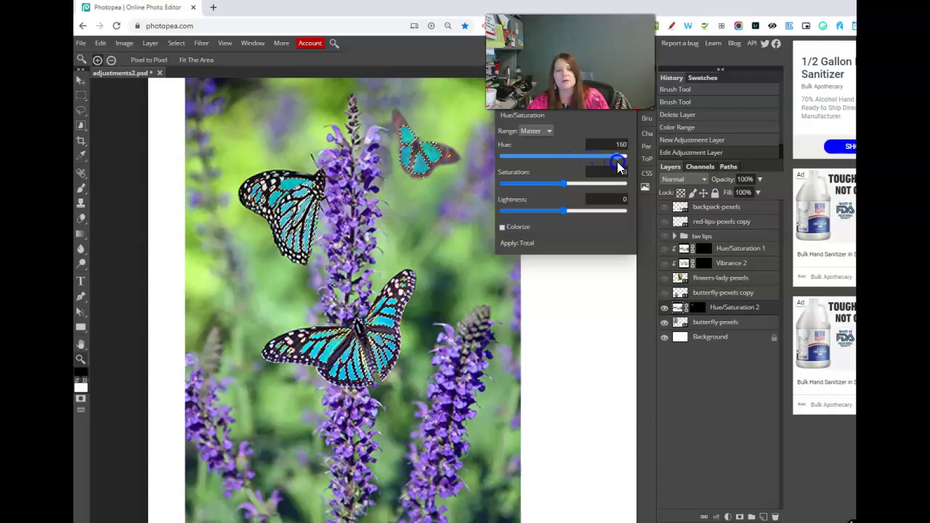
pyautogui.moveTo(580, 180); pyautogui.dragTo(564, 185)
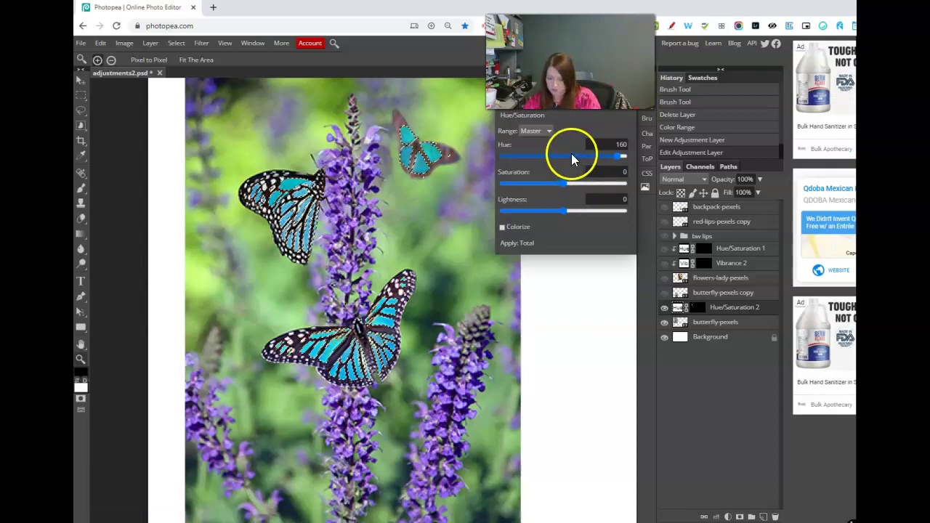
pyautogui.hotkey('ctrl', 'd')
pyautogui.click(401, 123)
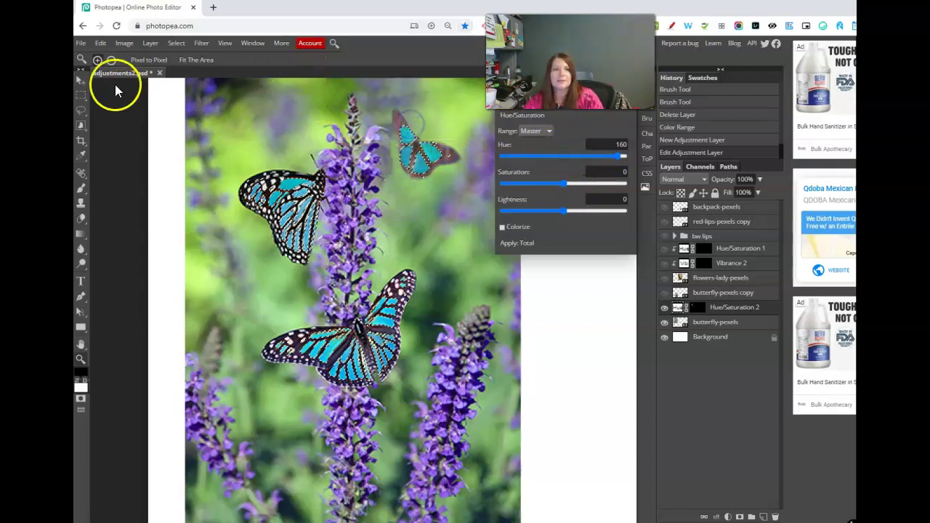
pyautogui.hotkey('ctrl', 'd')
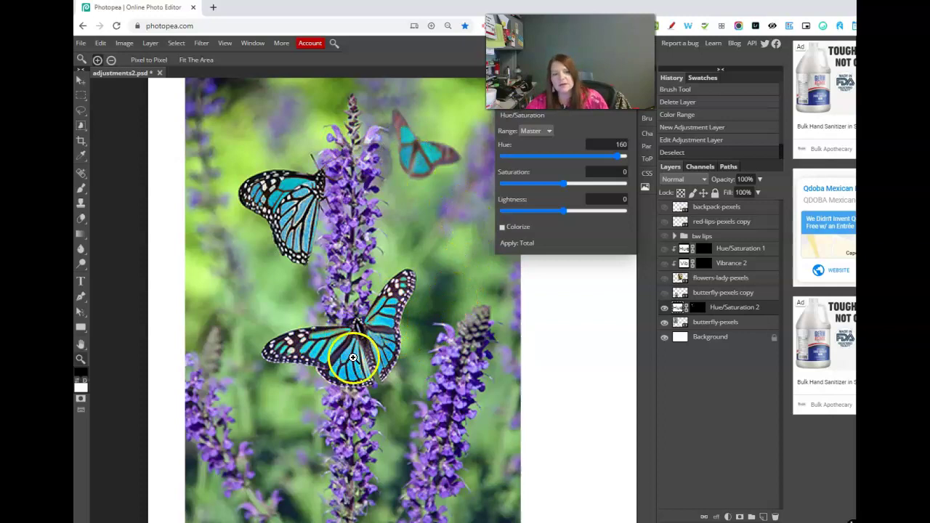
# Display the mask of the new Hue/Saturation layer on its own to examine the stray areas around the butterflies
pyautogui.click(700, 308)
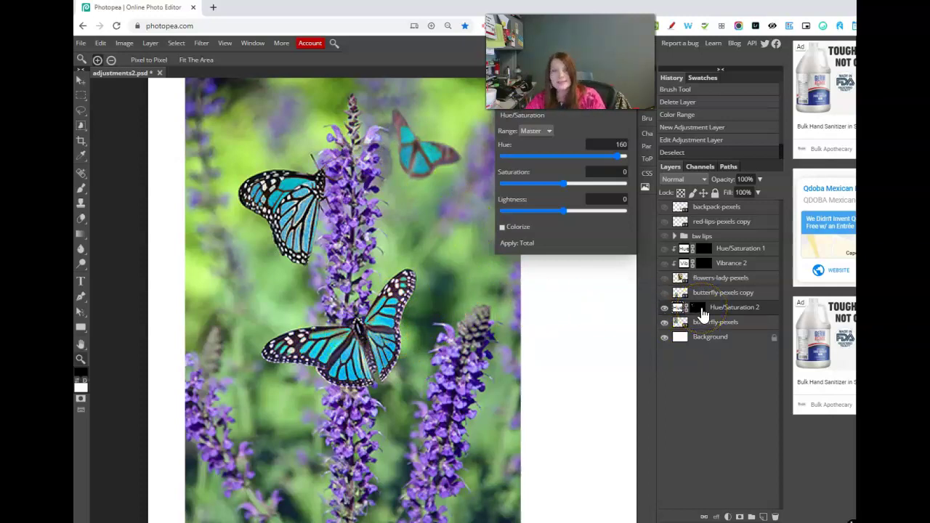
pyautogui.keyDown('alt'); pyautogui.click(700, 310); pyautogui.keyUp('alt')
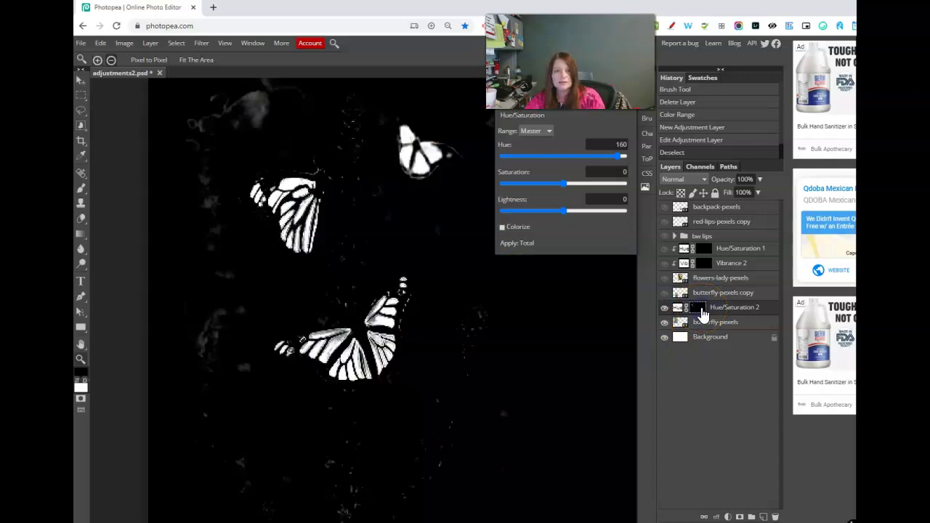
pyautogui.click(622, 249)
pyautogui.hotkey('ctrl', '-')
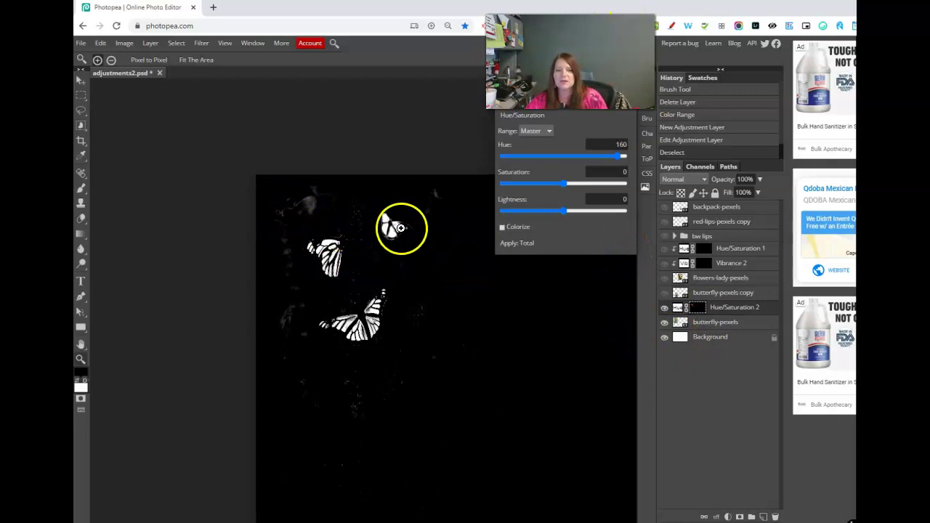
pyautogui.press('q')
pyautogui.press('q')
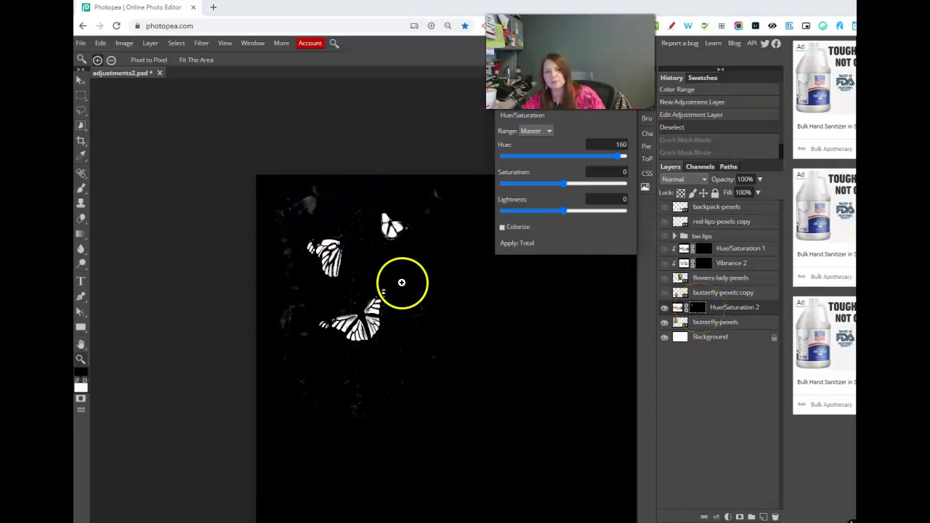
pyautogui.keyDown('alt'); pyautogui.click(700, 311); pyautogui.keyUp('alt')
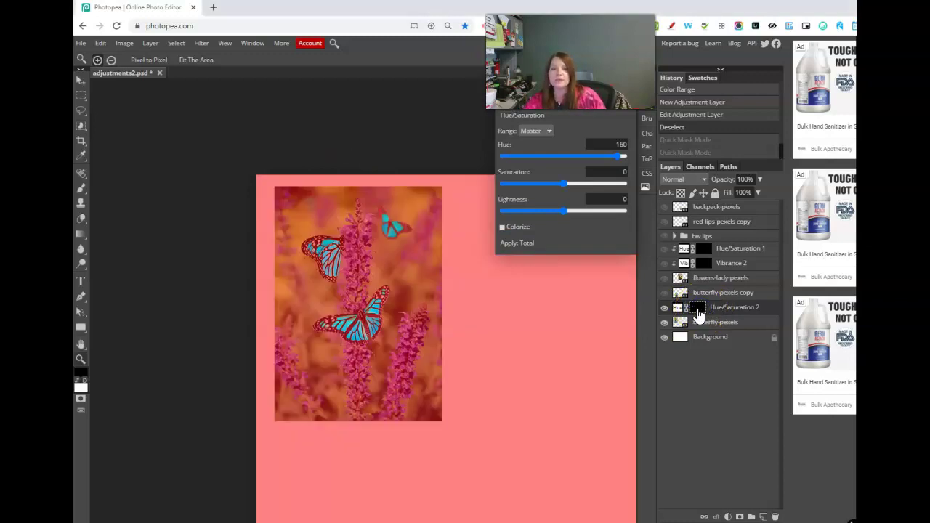
pyautogui.click(702, 324)
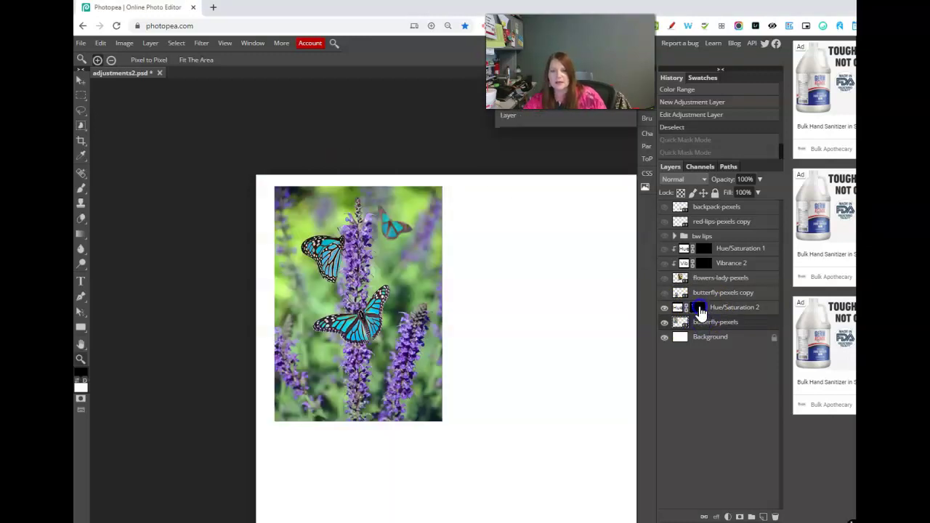
pyautogui.click(700, 311)
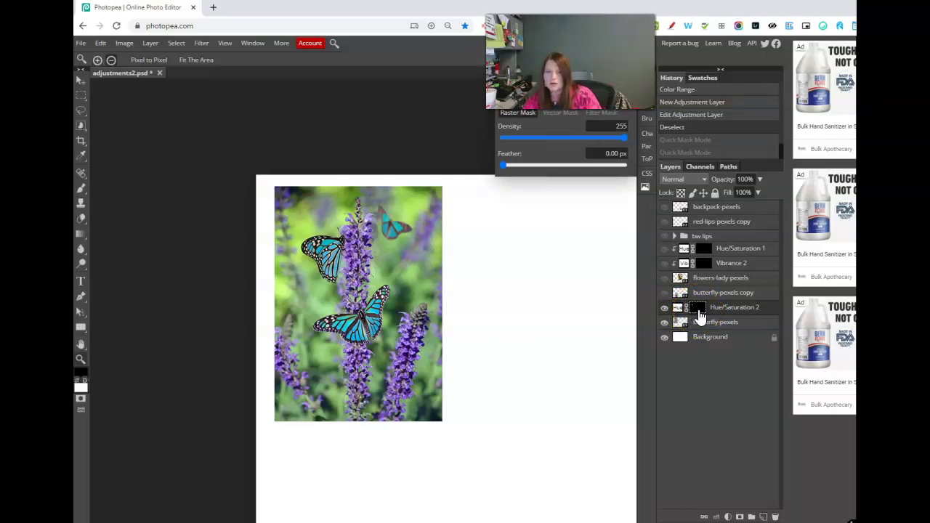
# Brush black over the stray light patches around the butterflies in the isolated Hue/Saturation mask, and return to the image view
pyautogui.keyDown('alt'); pyautogui.click(699, 316); pyautogui.keyUp('alt')
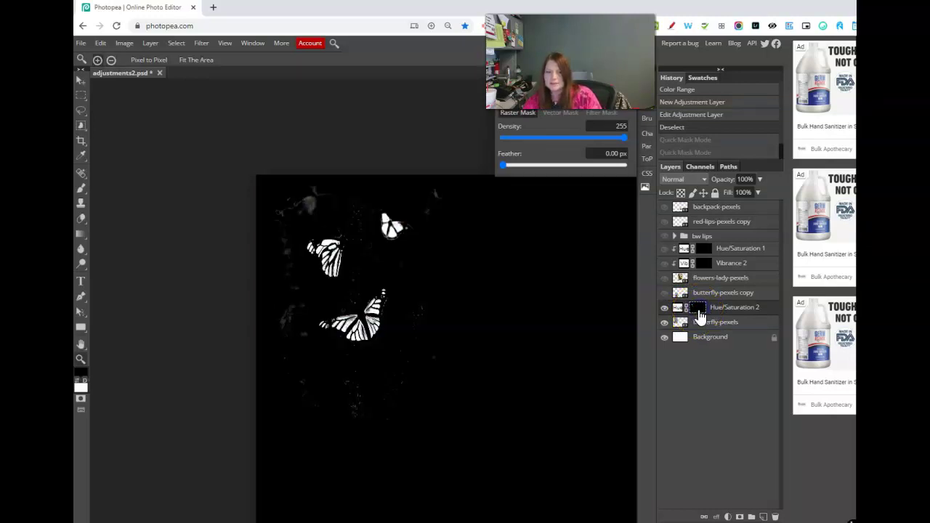
pyautogui.click(81, 188)
pyautogui.moveTo(331, 205)
pyautogui.mouseDown()
pyautogui.moveTo(312, 191)
pyautogui.moveTo(278, 241)
pyautogui.moveTo(308, 412)
pyautogui.moveTo(364, 404)
pyautogui.moveTo(358, 367)
pyautogui.moveTo(374, 401)
pyautogui.moveTo(415, 356)
pyautogui.moveTo(424, 304)
pyautogui.moveTo(433, 369)
pyautogui.mouseUp()
pyautogui.moveTo(339, 187)
pyautogui.mouseDown()
pyautogui.moveTo(351, 175)
pyautogui.moveTo(404, 162)
pyautogui.moveTo(428, 180)
pyautogui.moveTo(465, 278)
pyautogui.mouseUp()
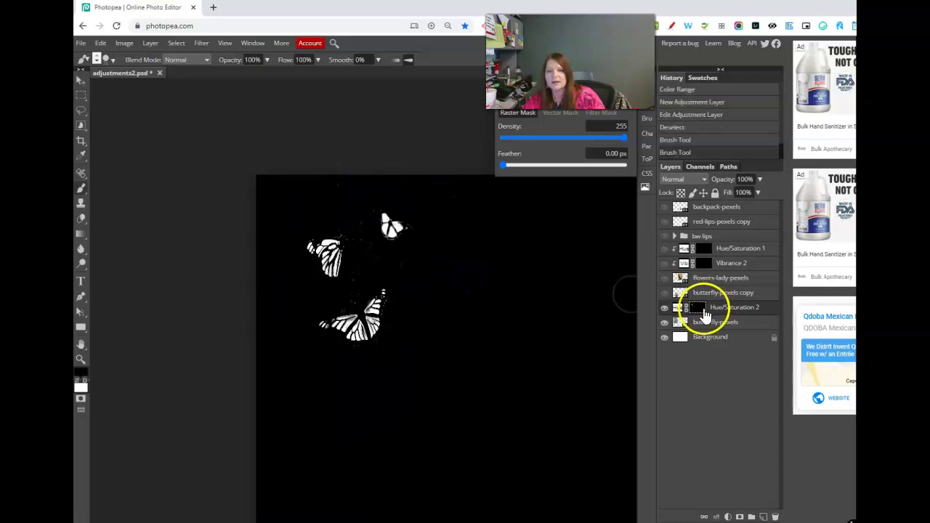
pyautogui.keyDown('alt'); pyautogui.click(699, 309); pyautogui.keyUp('alt')
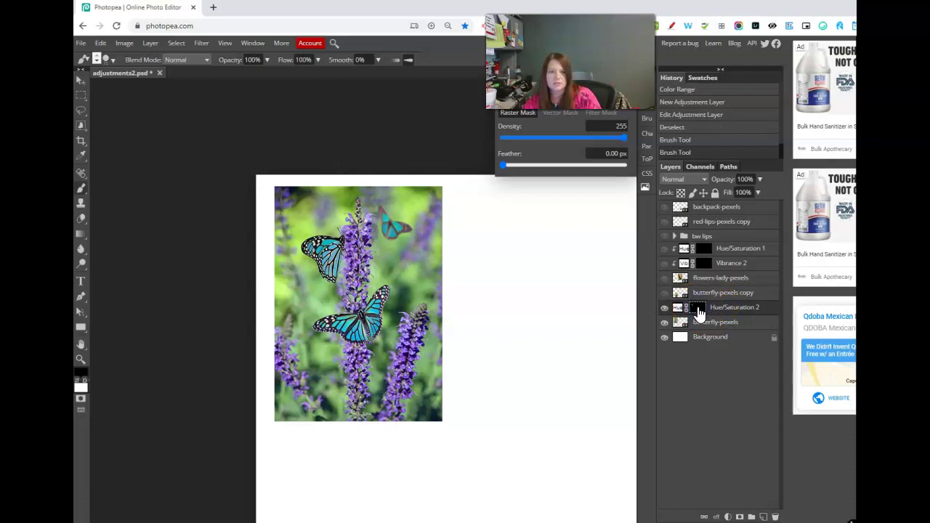
# Isolate the mask again and brush black over the leftover specks between and around the butterflies
pyautogui.keyDown('alt'); pyautogui.click(699, 309); pyautogui.keyUp('alt')
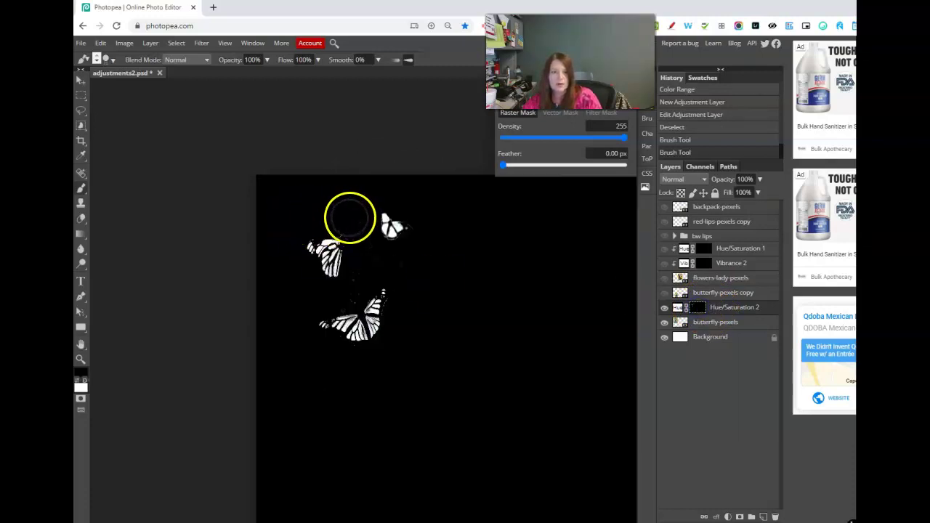
pyautogui.moveTo(338, 212); pyautogui.dragTo(353, 228)
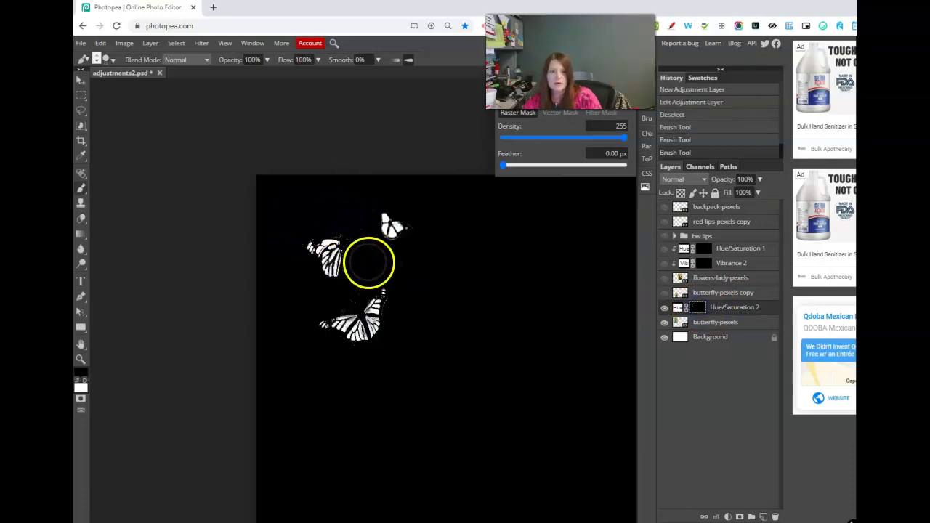
pyautogui.click(364, 273)
pyautogui.moveTo(364, 270); pyautogui.dragTo(365, 245)
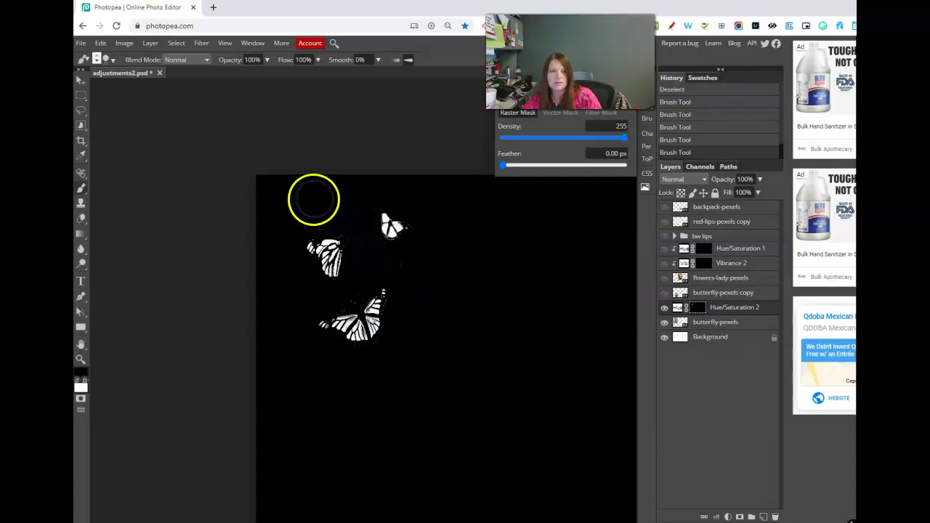
pyautogui.click(365, 197)
pyautogui.click(445, 292)
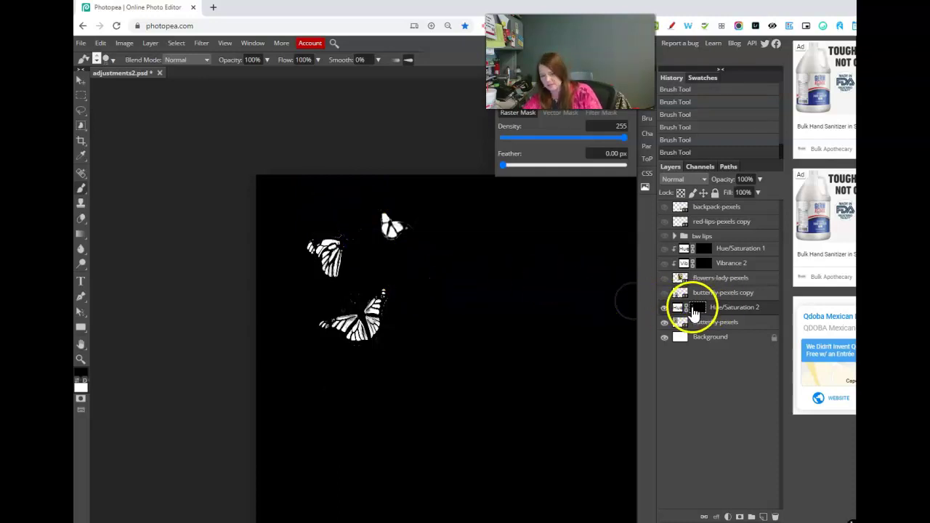
# Return from the isolated mask to the image and make white the foreground color for painting on the Hue/Saturation 2 mask
pyautogui.keyDown('alt'); pyautogui.click(694, 308); pyautogui.keyUp('alt')
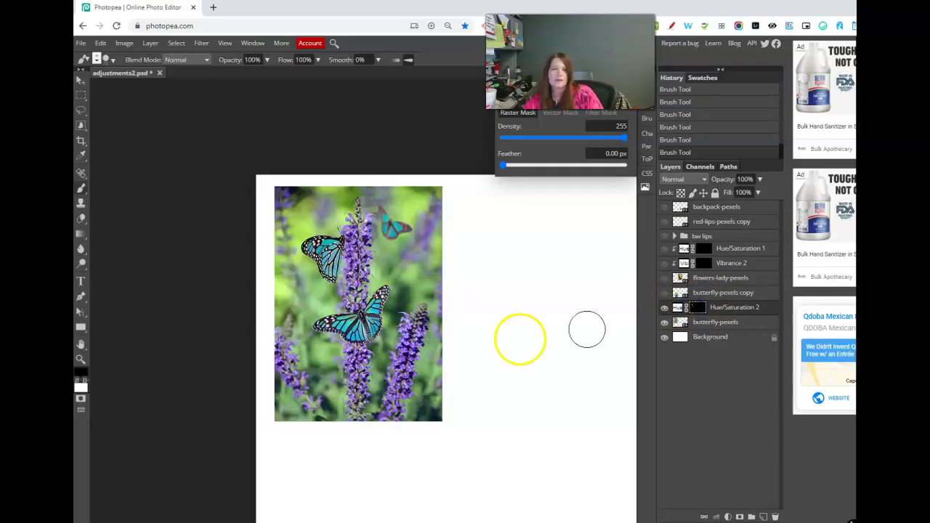
pyautogui.click(80, 359)
pyautogui.click(333, 320)
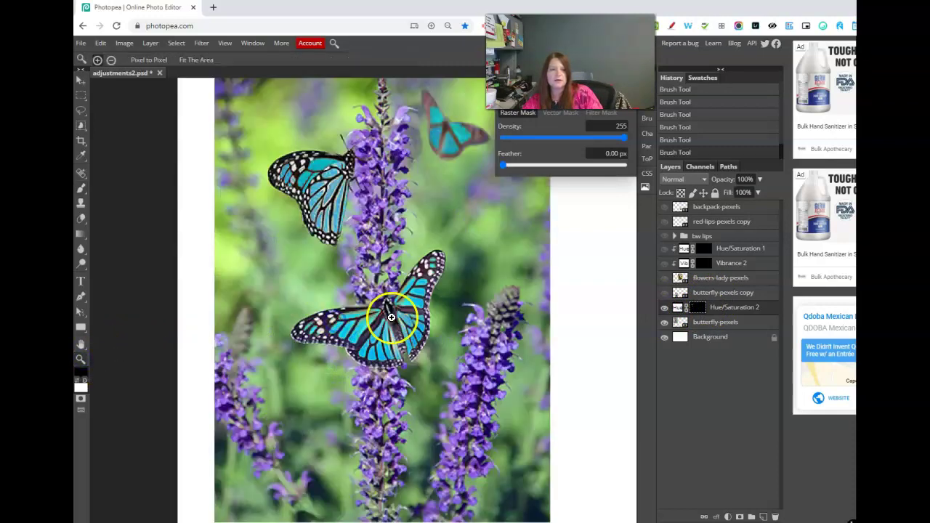
pyautogui.click(389, 319)
pyautogui.click(360, 319)
pyautogui.click(698, 309)
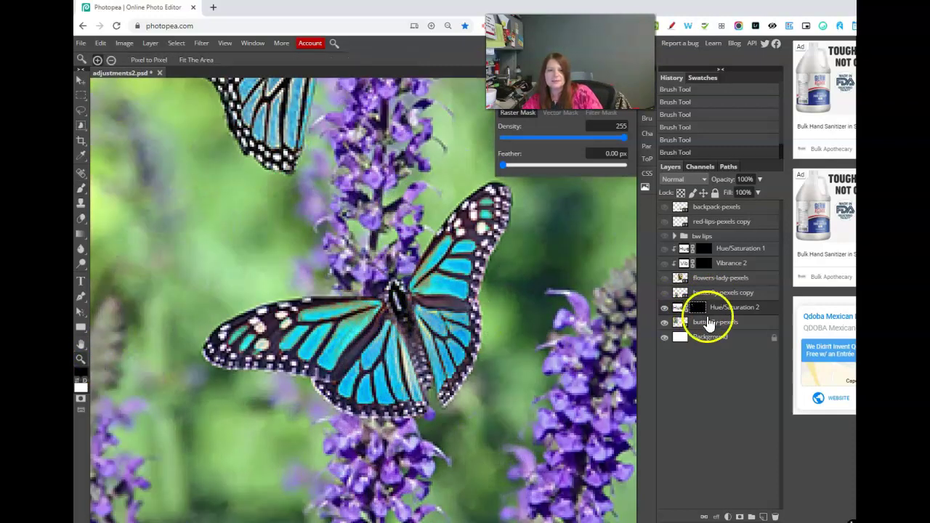
pyautogui.click(125, 322)
pyautogui.click(81, 378)
pyautogui.click(356, 328)
pyautogui.click(87, 377)
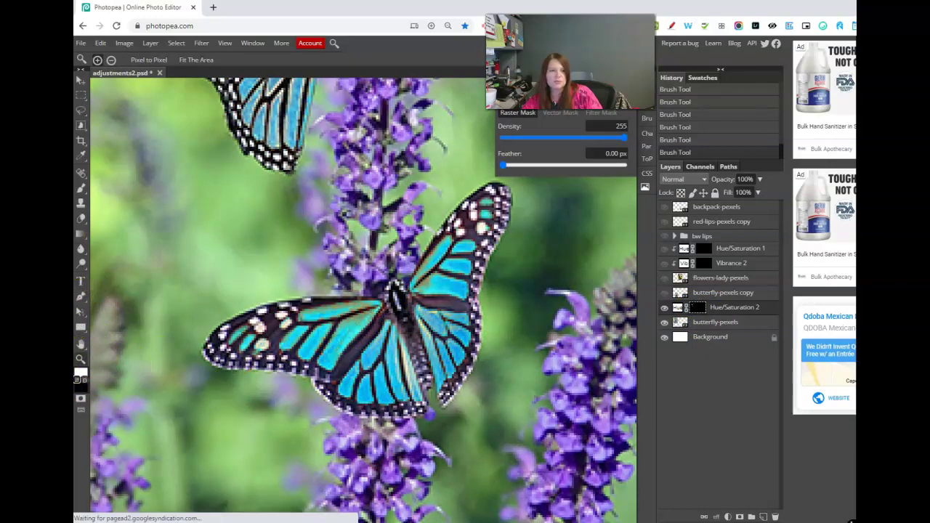
# Brush white with a much smaller brush over the leftover orange areas in the lower butterfly's wings and beside its body
pyautogui.click(80, 187)
pyautogui.click(252, 270)
pyautogui.click(291, 309)
pyautogui.press('[')
pyautogui.press('[')
pyautogui.press('[')
pyautogui.press('[')
pyautogui.press('[')
pyautogui.press('[')
pyautogui.press('[')
pyautogui.press('[')
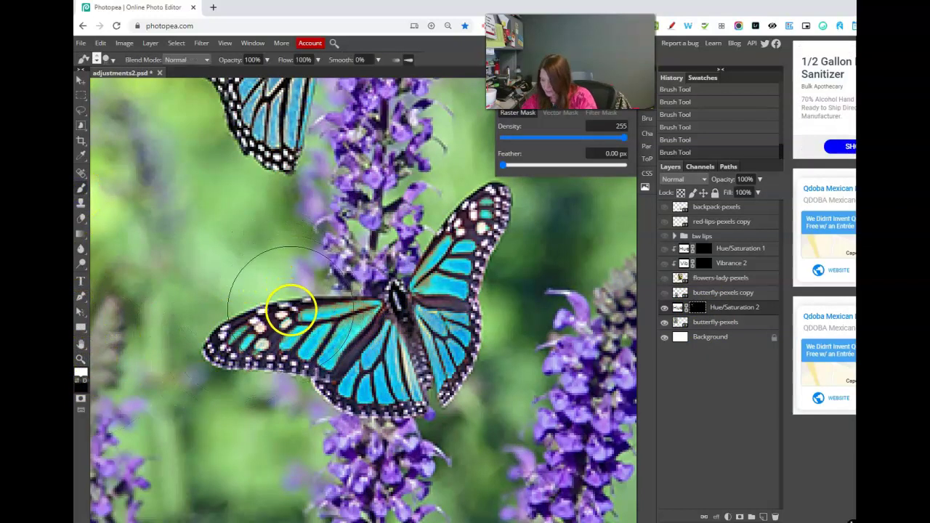
pyautogui.moveTo(348, 311); pyautogui.dragTo(358, 305)
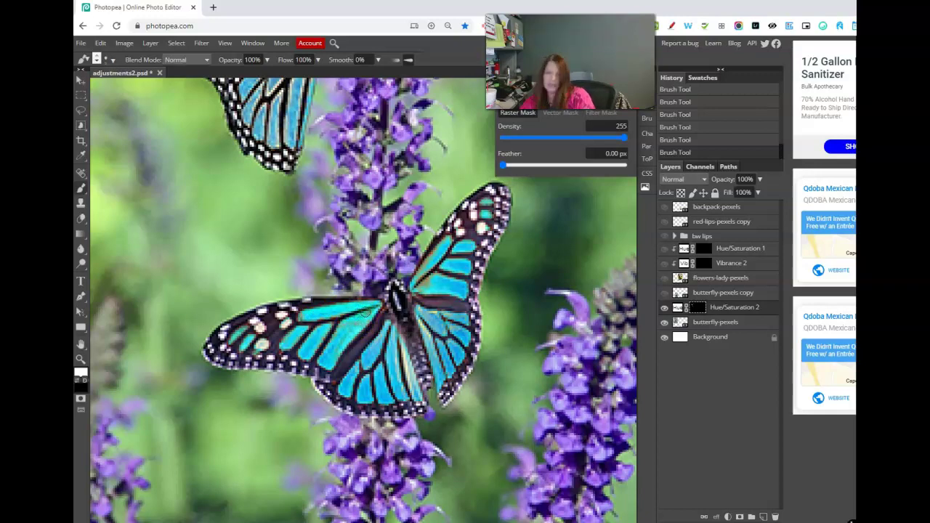
pyautogui.moveTo(398, 327)
pyautogui.mouseDown()
pyautogui.moveTo(446, 331)
pyautogui.moveTo(444, 266)
pyautogui.moveTo(420, 274)
pyautogui.mouseUp()
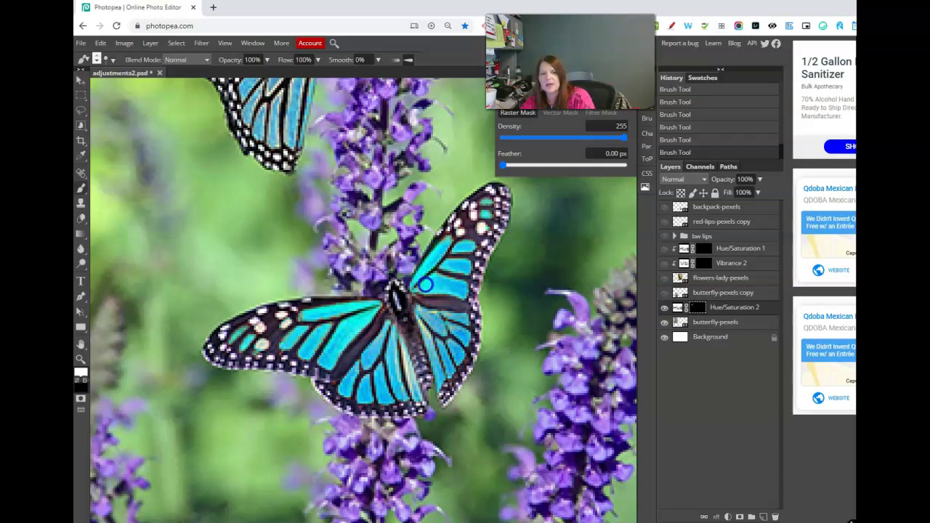
pyautogui.moveTo(418, 345)
pyautogui.mouseDown()
pyautogui.moveTo(405, 355)
pyautogui.moveTo(411, 388)
pyautogui.mouseUp()
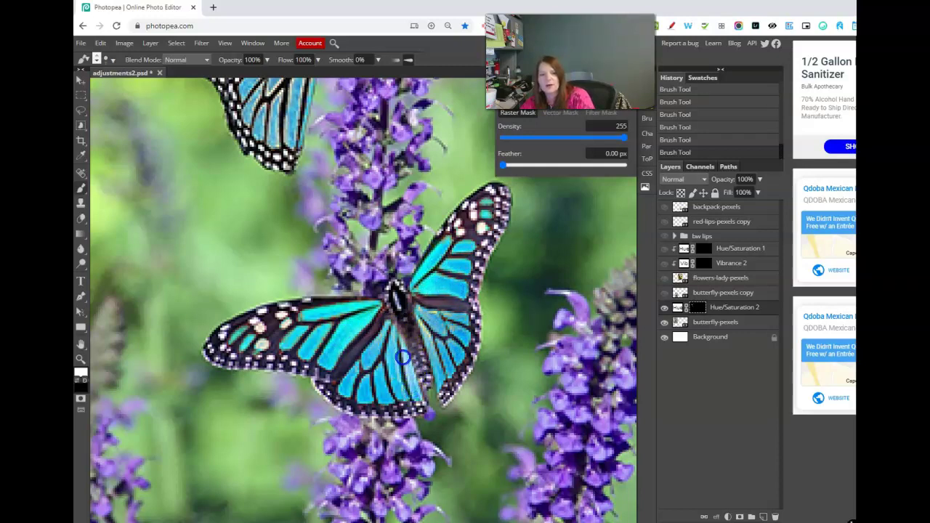
# Clip the Hue/Saturation 2 adjustment layer to the butterfly-pexels layer beneath it
pyautogui.scroll(10, 408, 378)
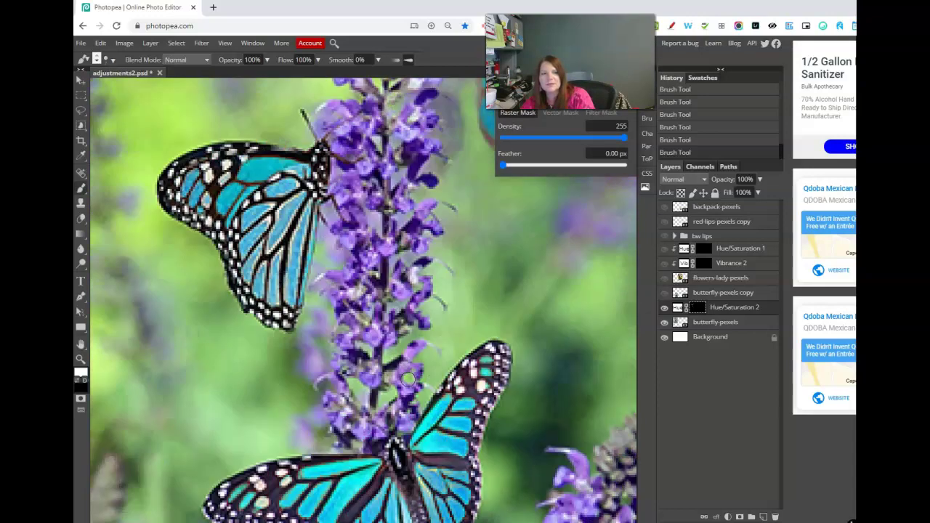
pyautogui.scroll(-10, 411, 377)
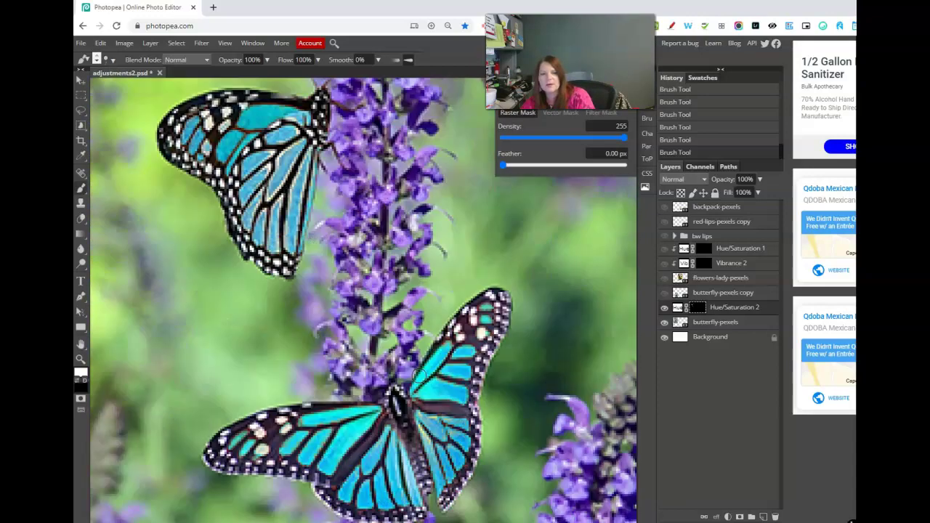
pyautogui.hotkey('ctrl', '-')
pyautogui.hotkey('ctrl', '-')
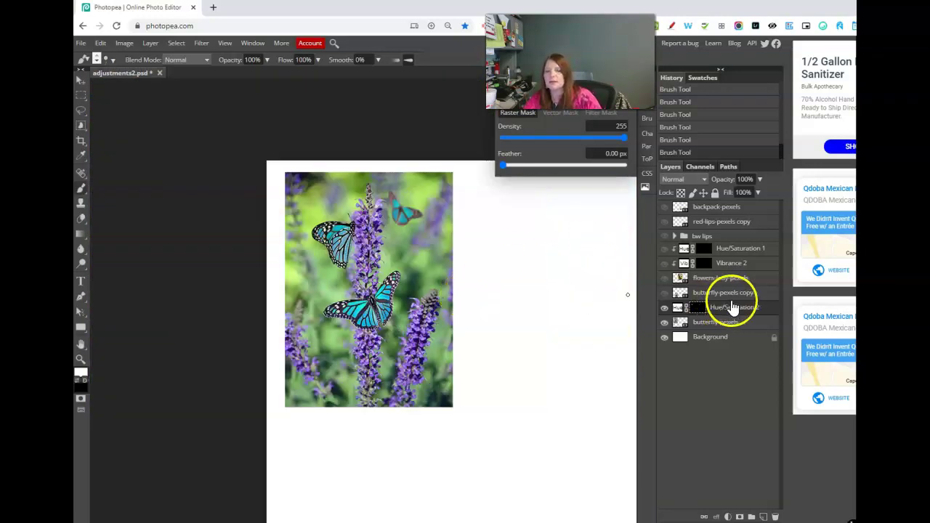
pyautogui.rightClick(757, 311)
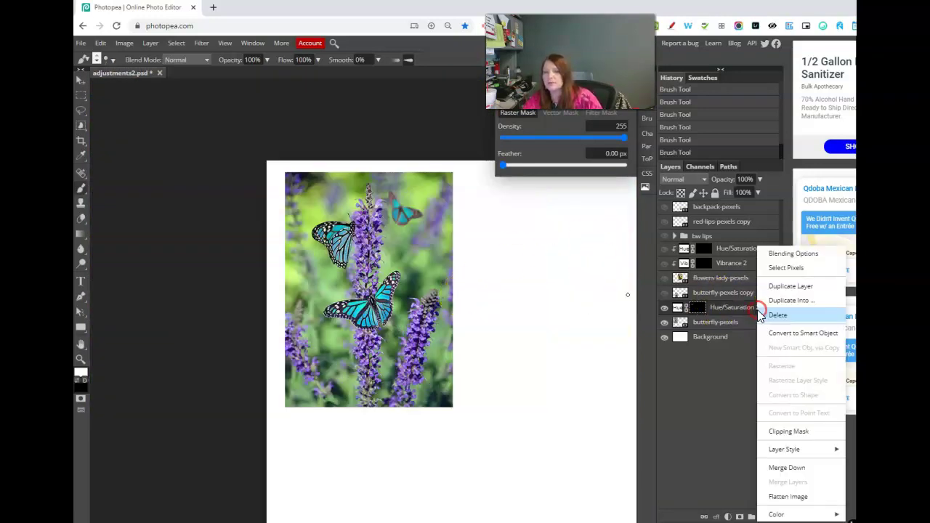
pyautogui.click(782, 431)
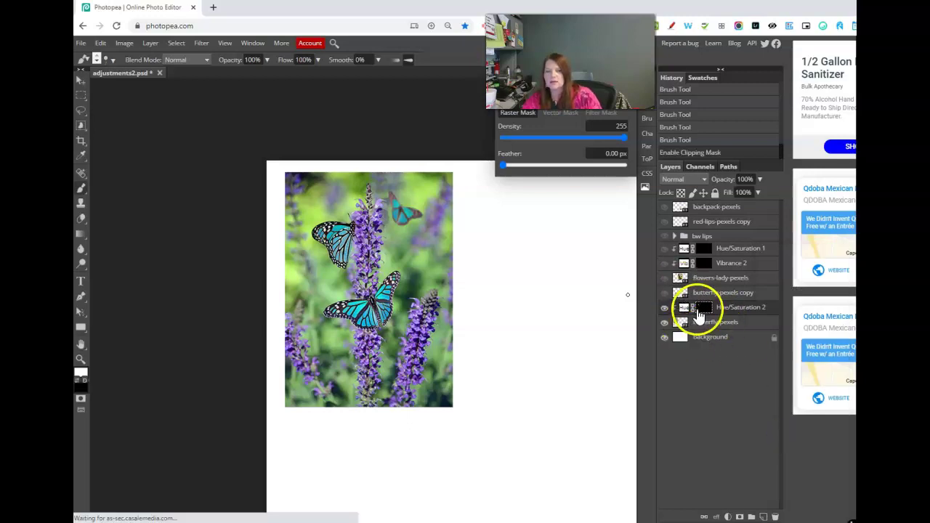
pyautogui.click(716, 309)
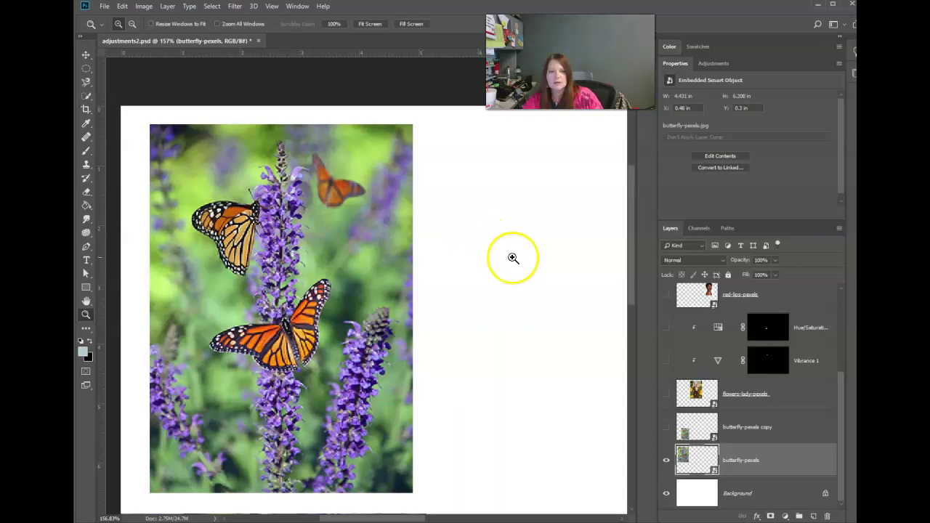
# Switch to Photoshop and open Color Range for the butterfly-pexels layer, keeping its dialog clear of the butterflies
pyautogui.click(211, 7)
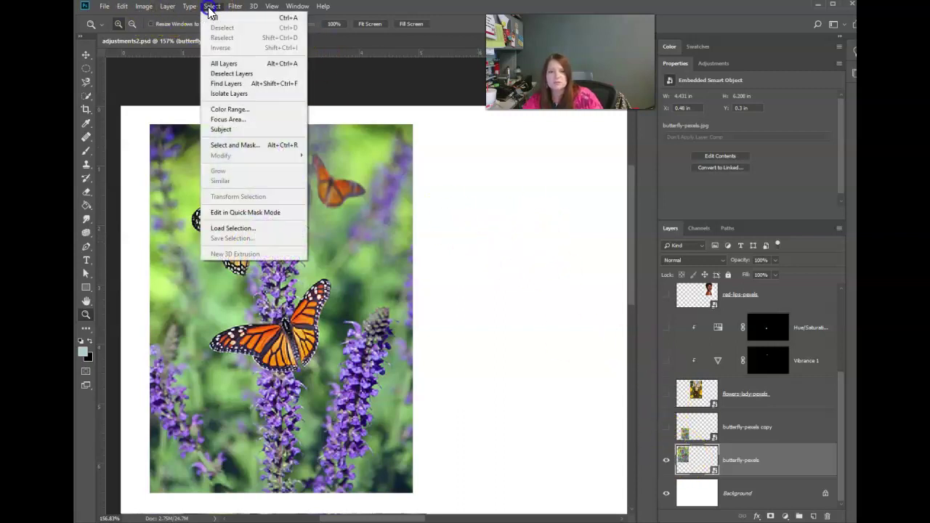
pyautogui.click(242, 110)
pyautogui.moveTo(664, 193); pyautogui.dragTo(425, 136)
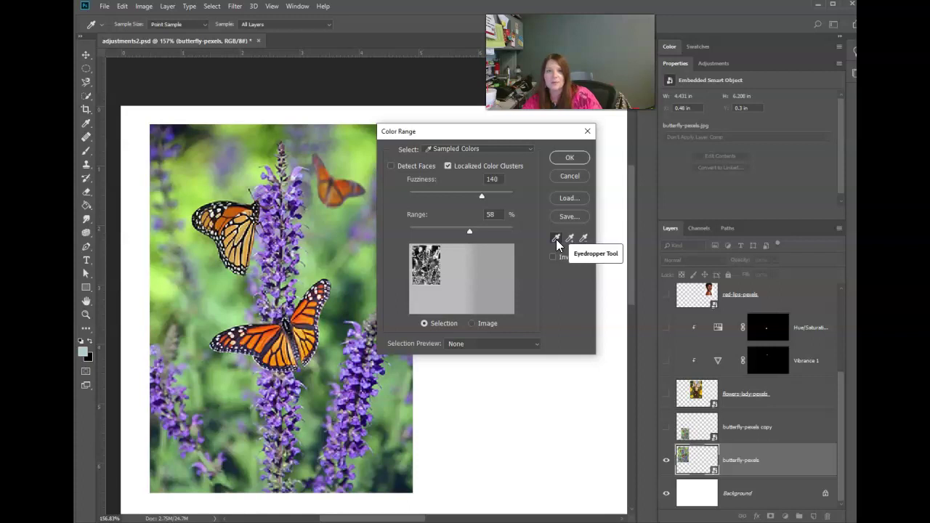
# Sample the upper butterfly's orange wing in Color Range and add a sample from the lower butterfly
pyautogui.click(278, 207)
pyautogui.click(234, 208)
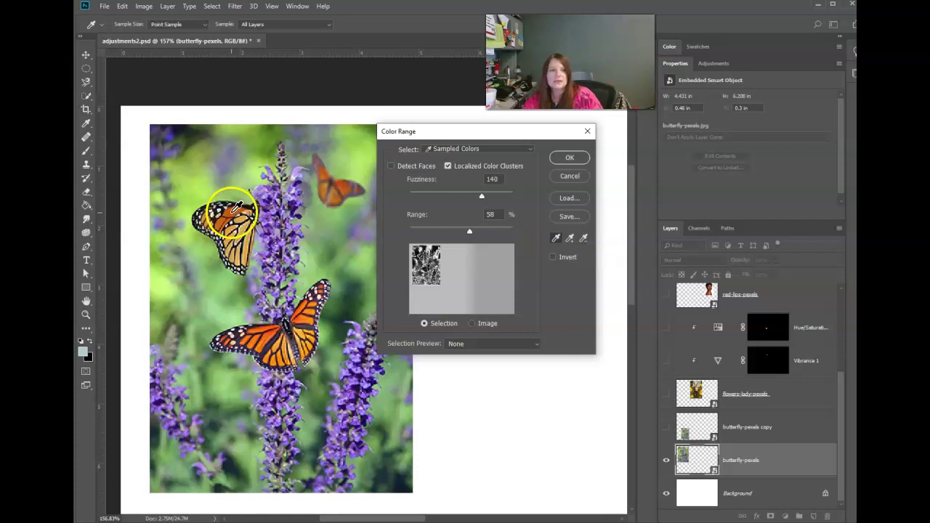
pyautogui.click(409, 239)
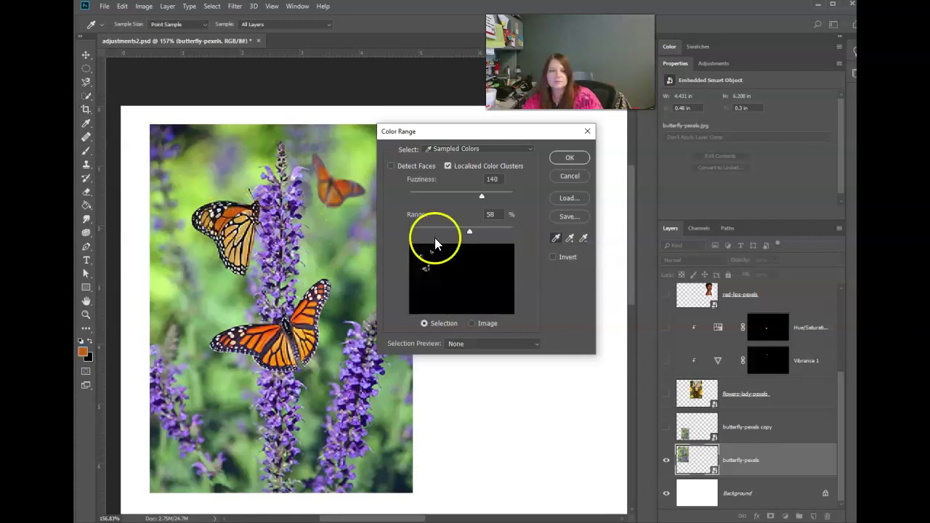
pyautogui.click(271, 339)
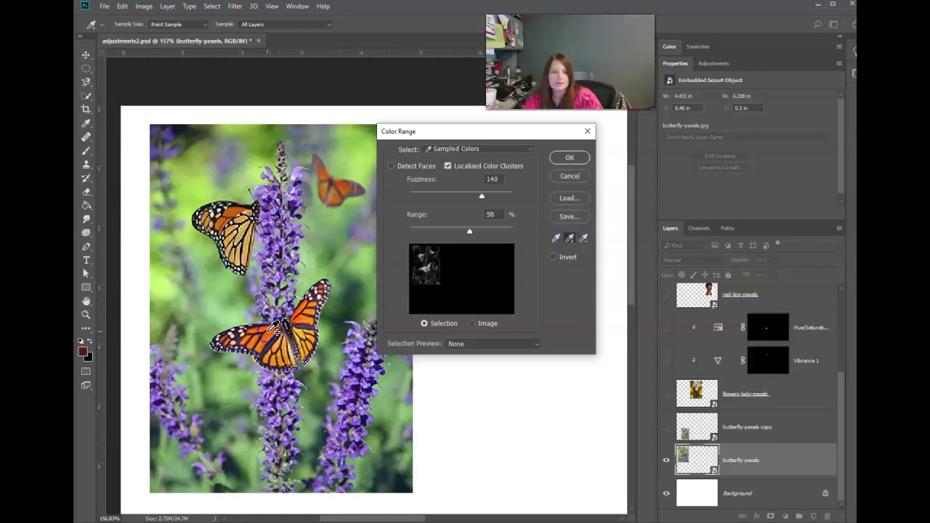
pyautogui.click(528, 243)
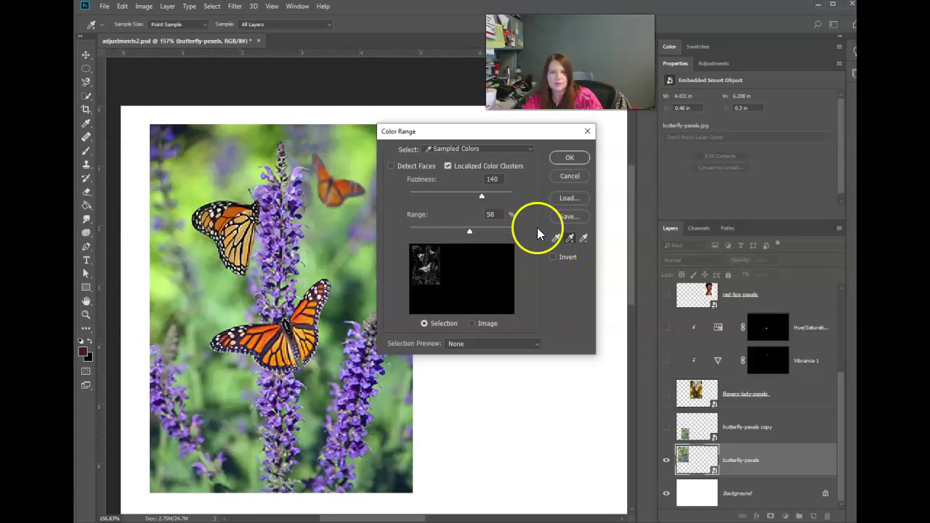
# Sample the upper butterfly's orange afresh and add several orange shades from the lower butterfly's wings to the Color Range selection
pyautogui.click(554, 237)
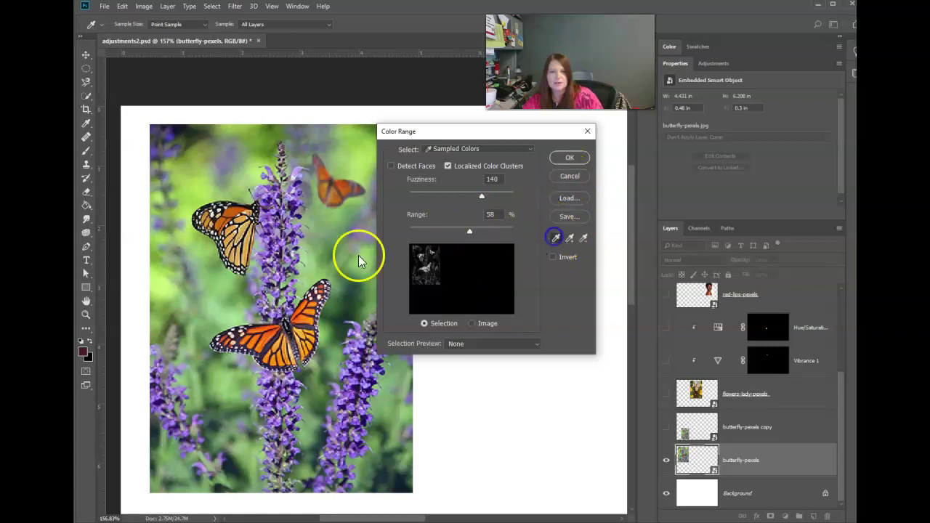
pyautogui.click(233, 216)
pyautogui.click(569, 238)
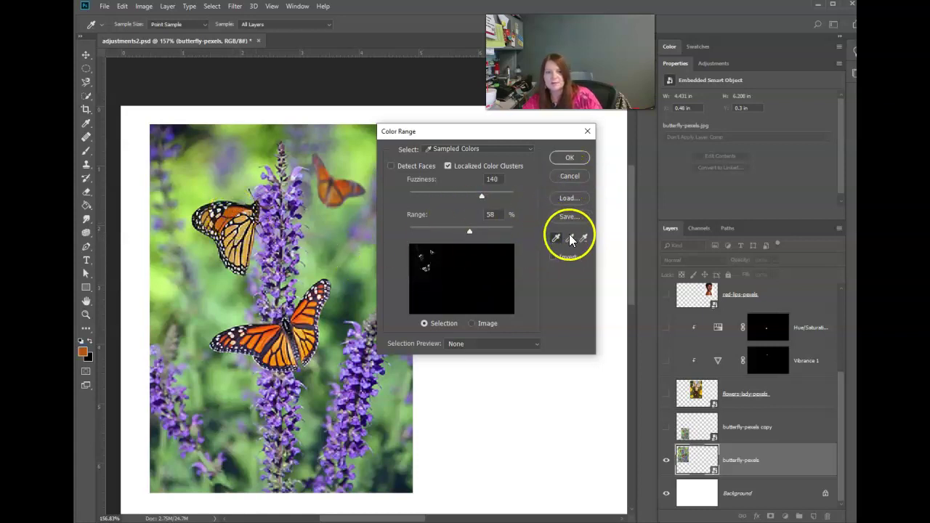
pyautogui.click(267, 326)
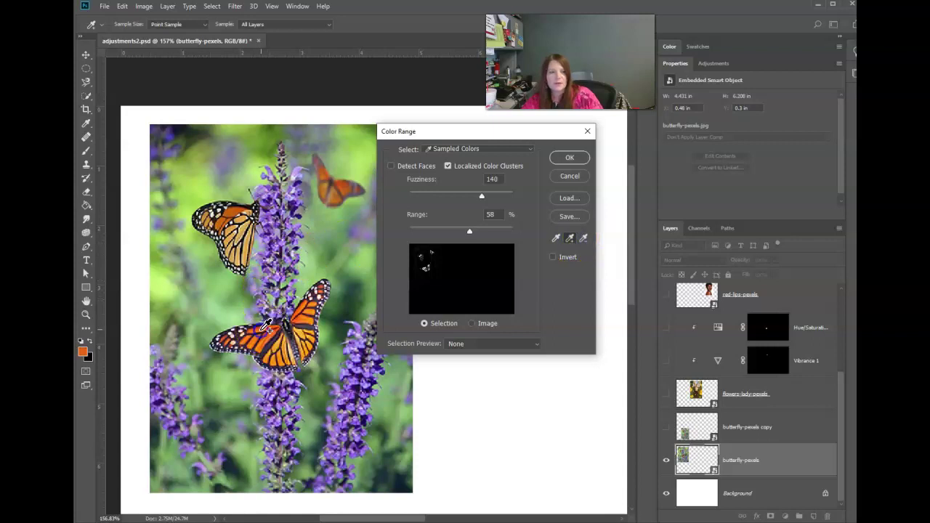
pyautogui.click(283, 339)
pyautogui.click(312, 340)
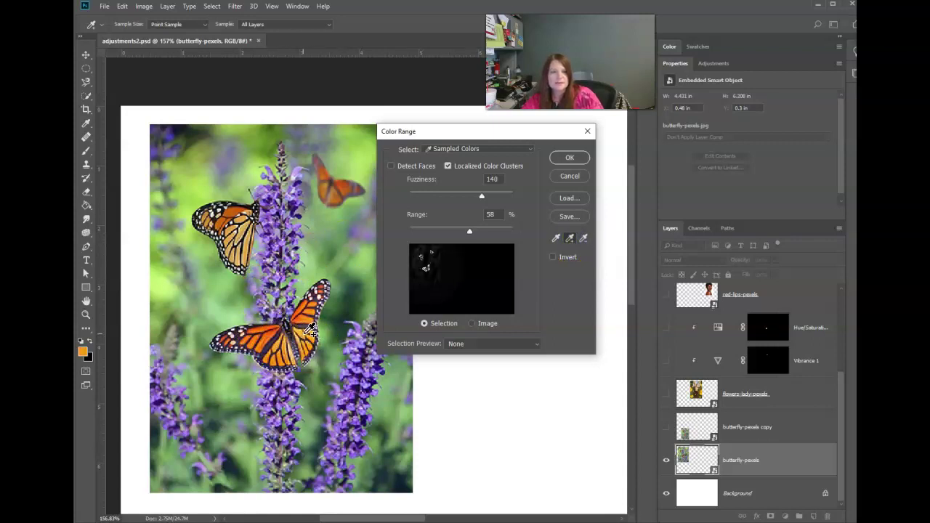
# Reduce the Color Range Fuzziness to 74 and add further orange shades from all three butterflies
pyautogui.moveTo(481, 196); pyautogui.dragTo(448, 204)
pyautogui.click(326, 191)
pyautogui.click(242, 224)
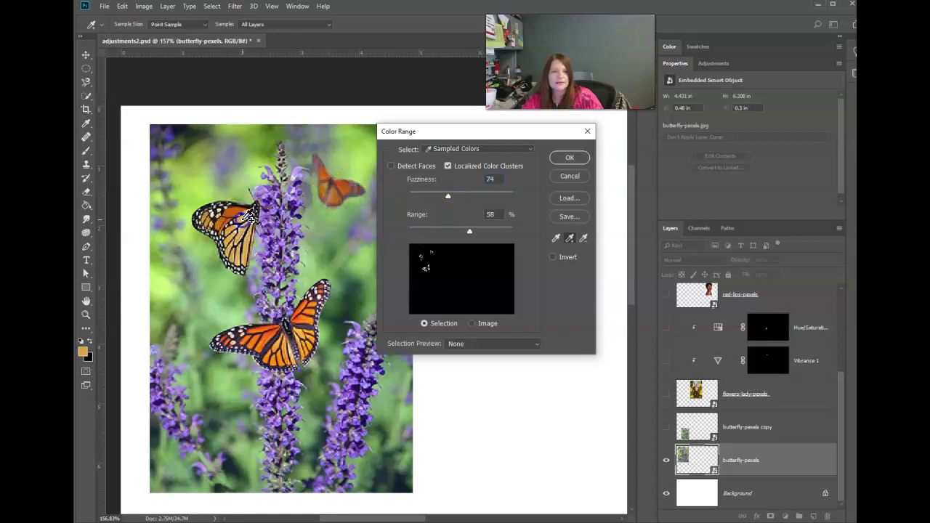
pyautogui.click(261, 327)
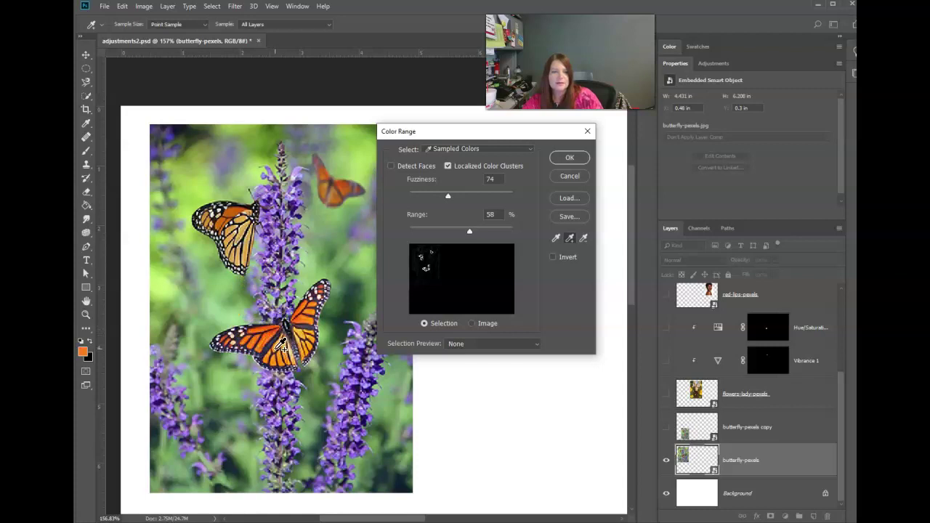
pyautogui.click(311, 339)
# Set the Color Range Fuzziness to 59 and create the selection from the sampled oranges
pyautogui.click(415, 219)
pyautogui.moveTo(446, 197); pyautogui.dragTo(439, 196)
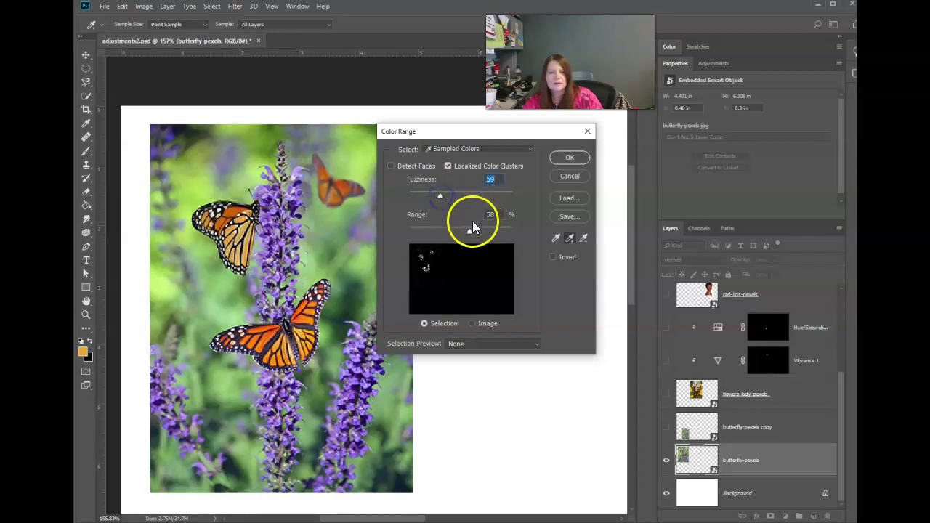
pyautogui.click(566, 158)
pyautogui.press('z')
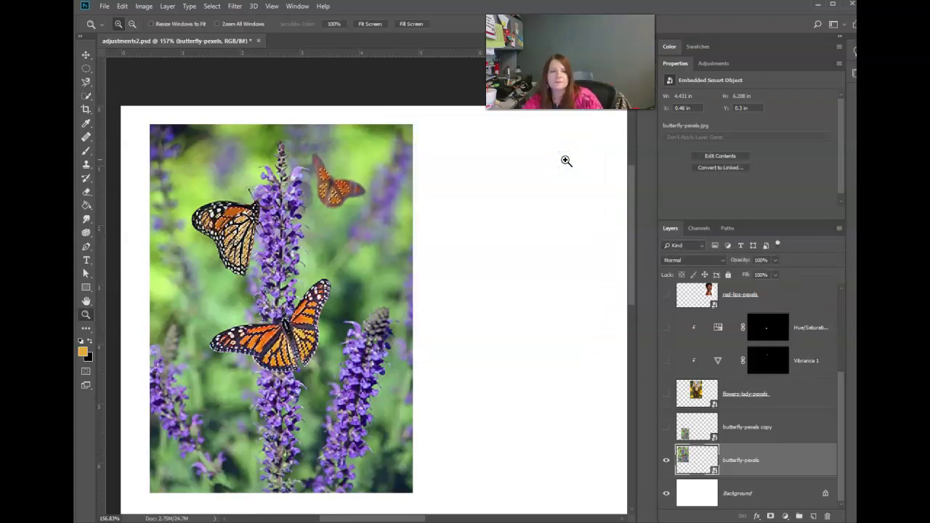
# Add a Hue/Saturation adjustment layer from the selection, clip it to butterfly-pexels, and set its Hue to +159
pyautogui.click(798, 463)
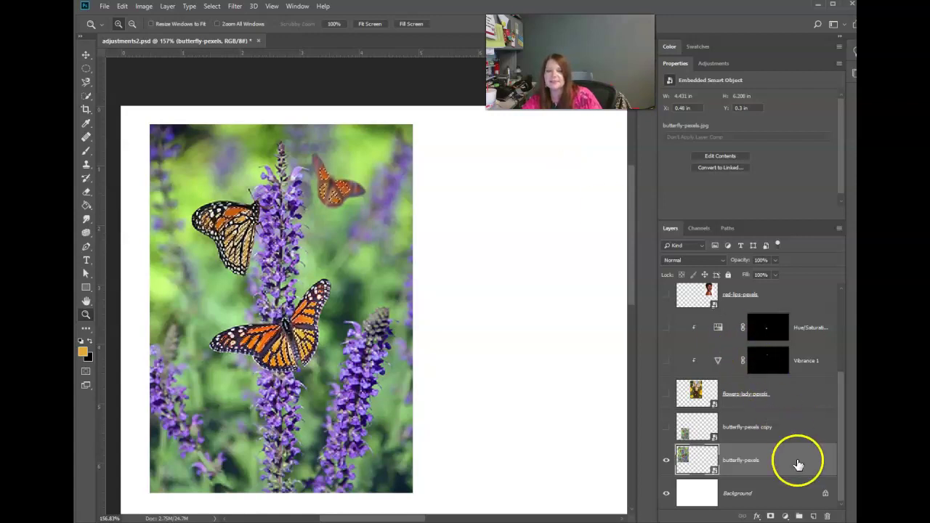
pyautogui.click(785, 515)
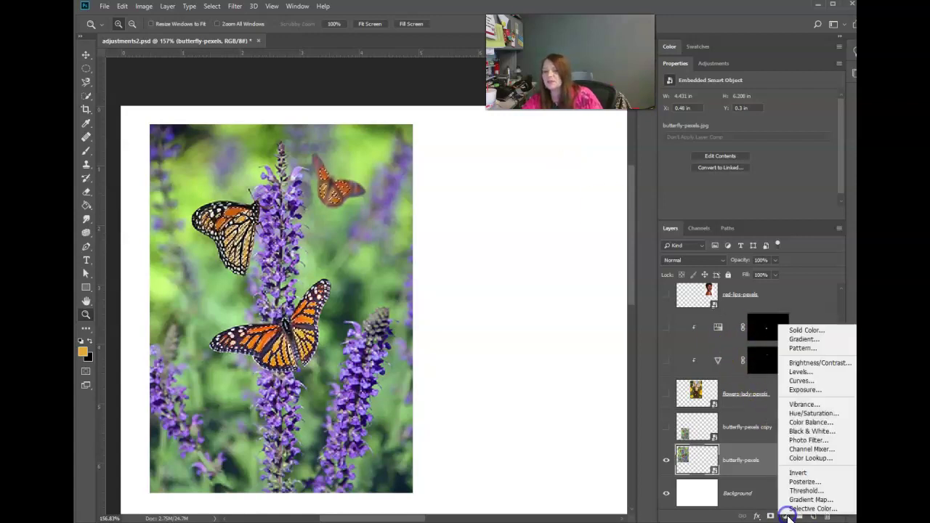
pyautogui.click(802, 414)
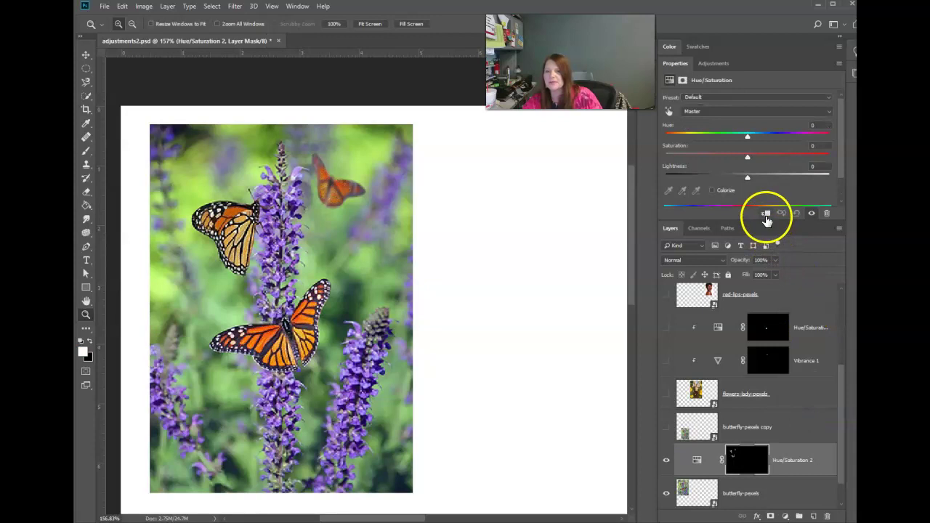
pyautogui.click(766, 215)
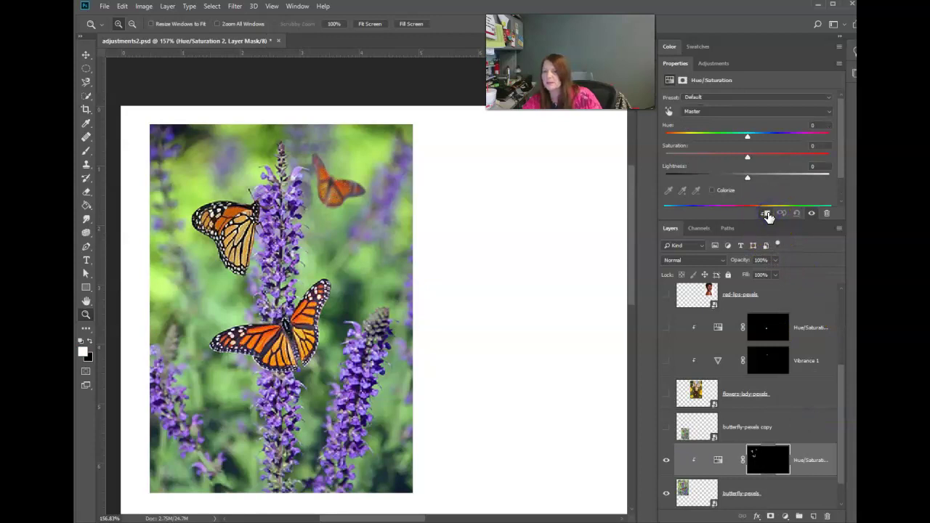
pyautogui.moveTo(746, 136); pyautogui.dragTo(822, 140)
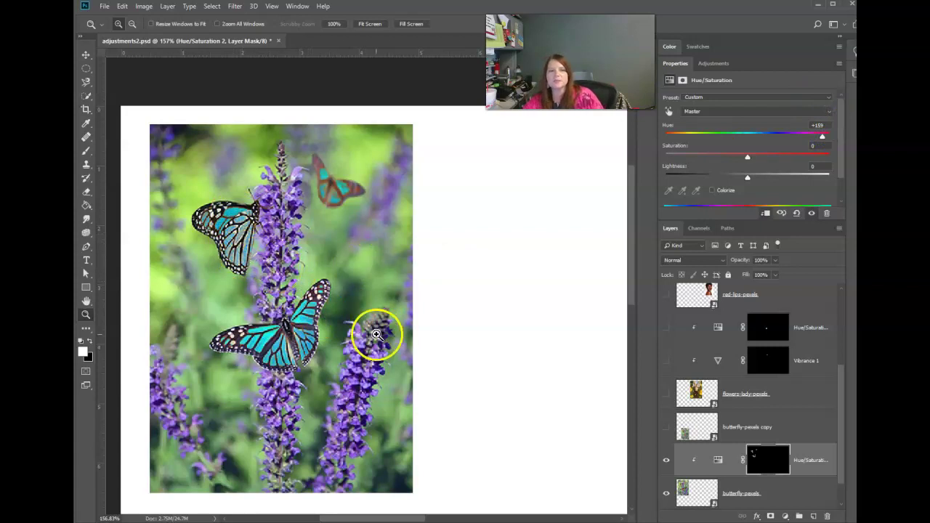
# Switch to the browser and examine the color wheel in the Warm and Cold Light (White Balance) article
pyautogui.keyDown('alt'); pyautogui.click(404, 301); pyautogui.keyUp('alt')
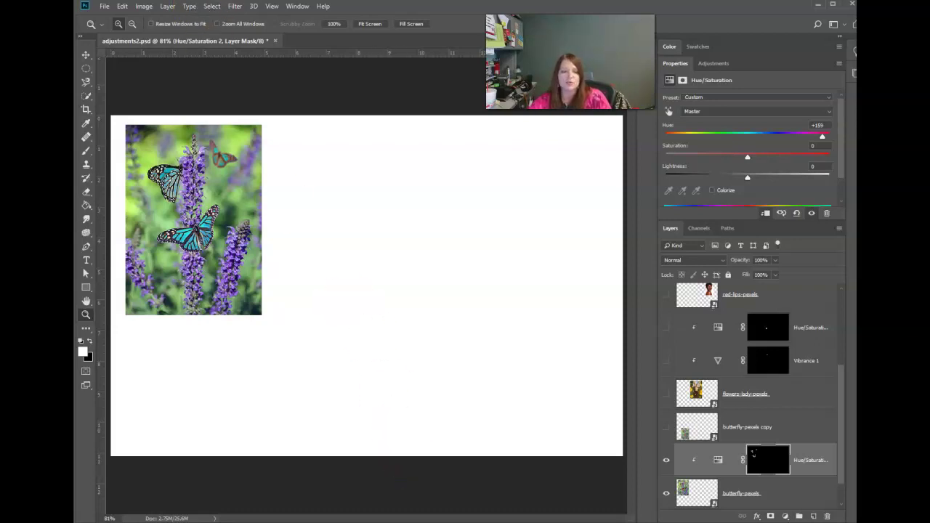
pyautogui.click(753, 507)
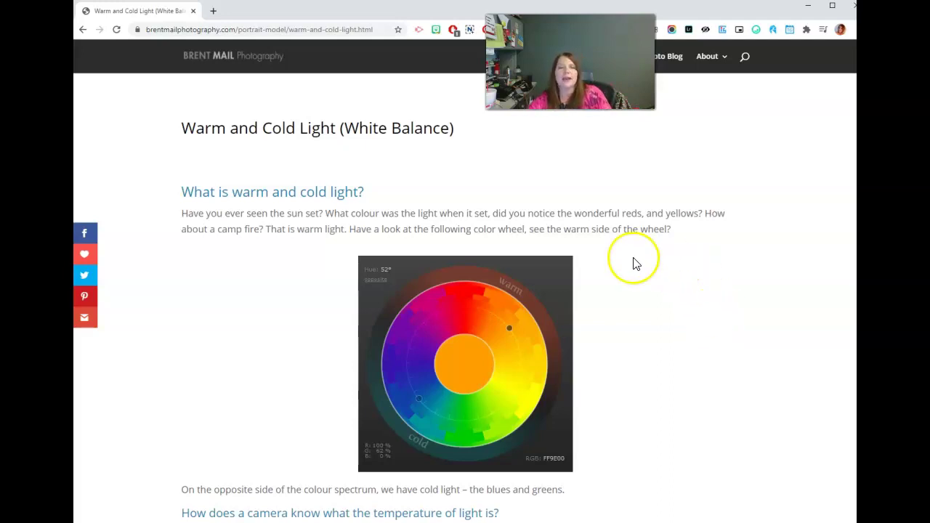
# Examine the article's camera original, neutralised and warmed portrait examples and its explanation of correcting white balance with a warming filter
pyautogui.scroll(-5, 609, 331)
pyautogui.scroll(-2, 608, 334)
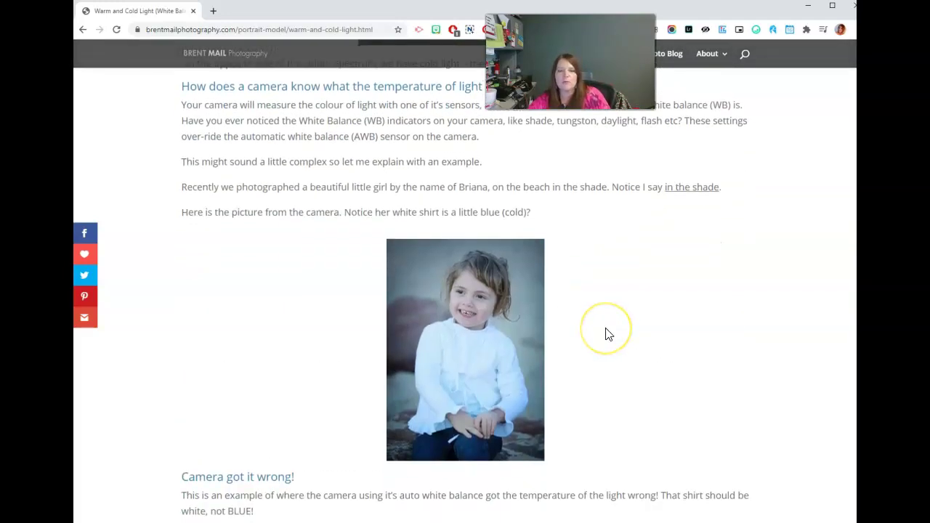
pyautogui.scroll(-1, 608, 334)
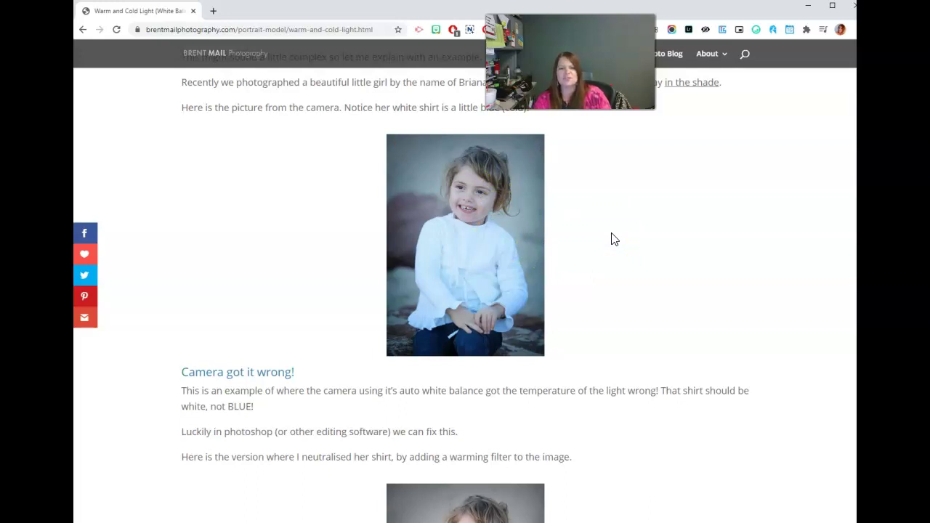
pyautogui.scroll(-3, 652, 319)
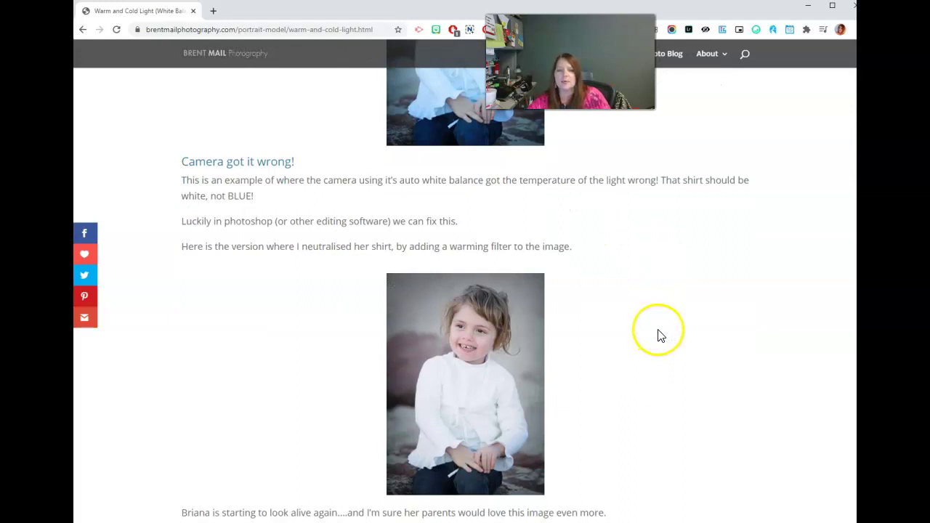
pyautogui.scroll(-1, 658, 336)
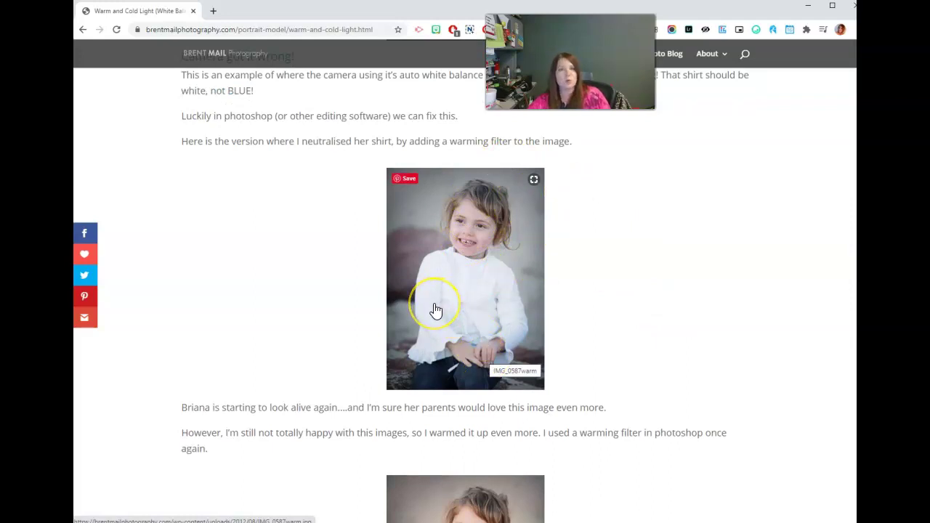
pyautogui.click(623, 327)
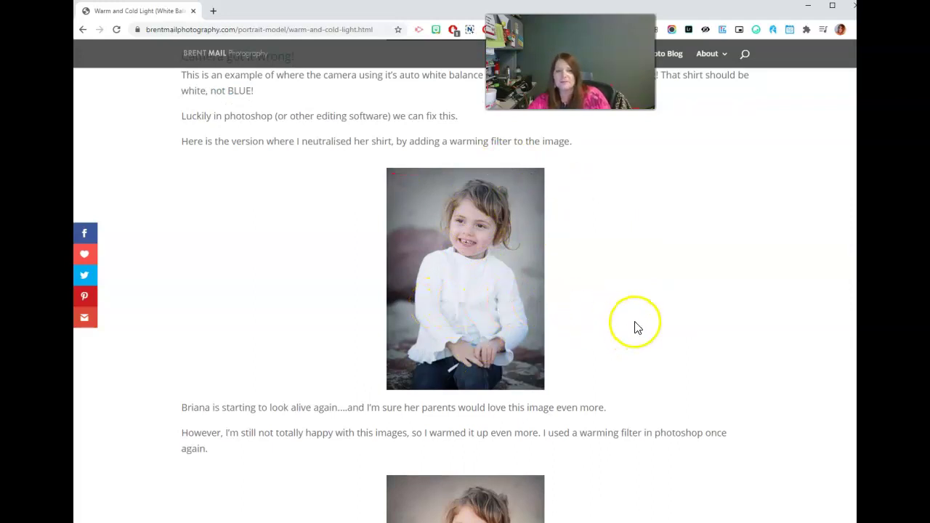
pyautogui.scroll(-3, 633, 325)
pyautogui.scroll(-1, 637, 325)
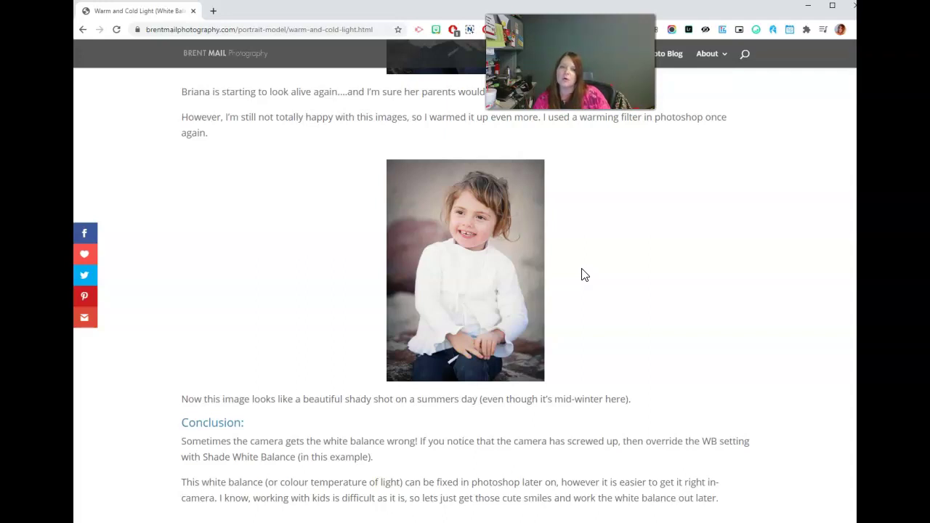
# Switch to Photoshop, show butterfly-pexels copy, and hide butterfly-pexels and its clipped Hue/Saturation layer
pyautogui.click(808, 6)
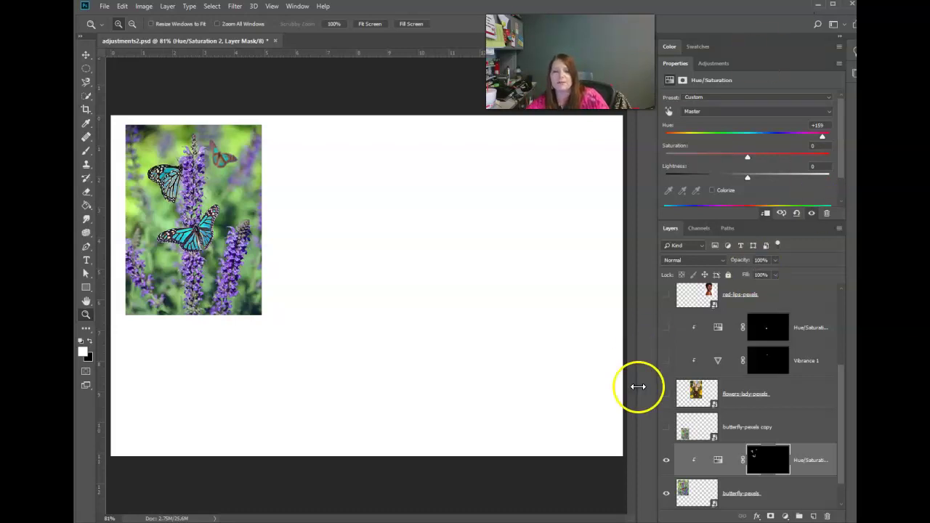
pyautogui.scroll(-1, 680, 473)
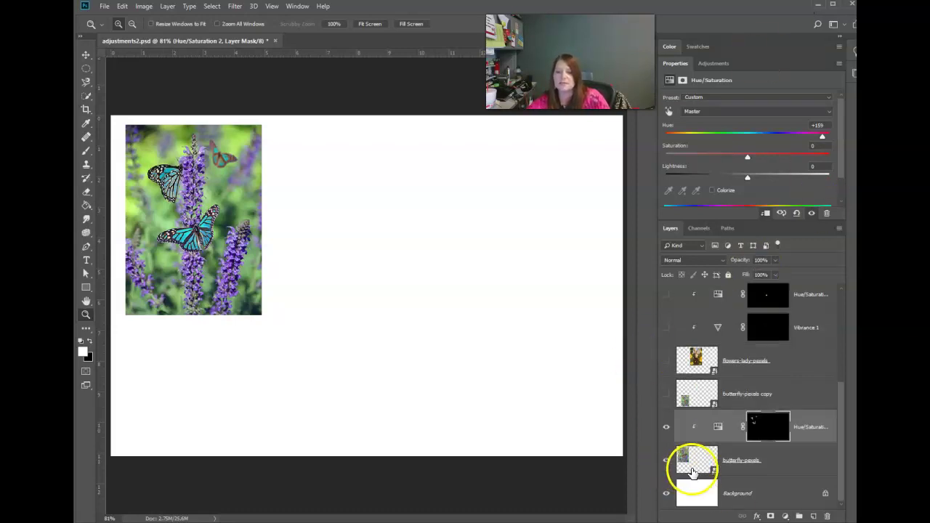
pyautogui.click(666, 393)
pyautogui.click(666, 427)
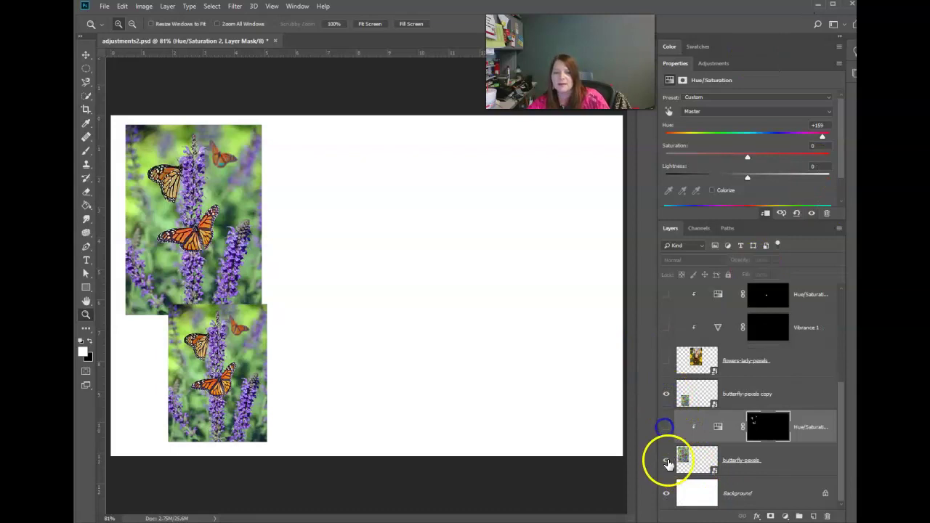
pyautogui.click(667, 460)
pyautogui.click(176, 367)
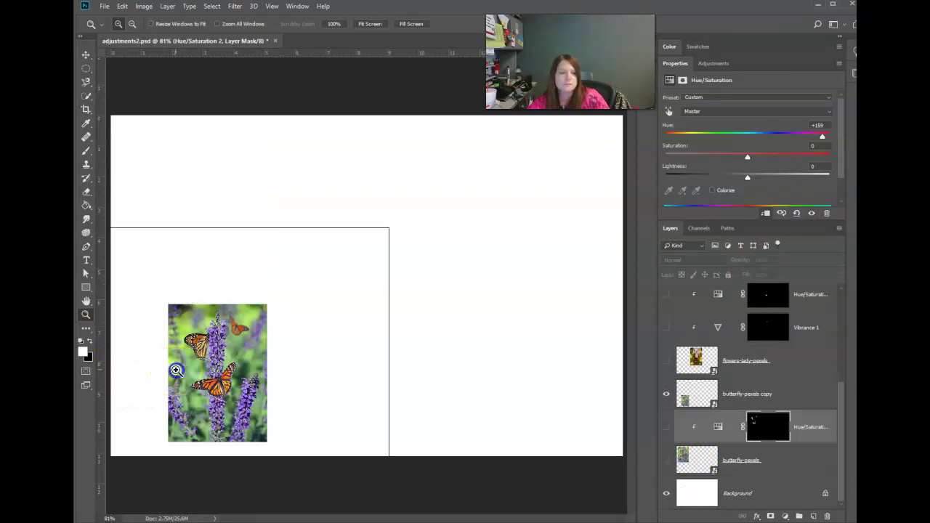
pyautogui.click(202, 370)
pyautogui.scroll(-5, 226, 410)
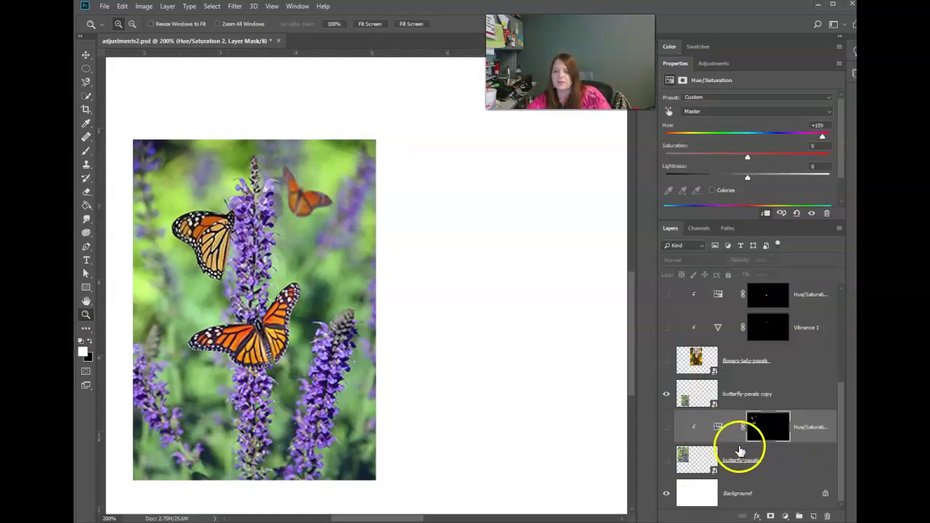
# Add a Photo Filter adjustment layer above butterfly-pexels copy using Cooling Filter (80) at 42% Density
pyautogui.click(746, 399)
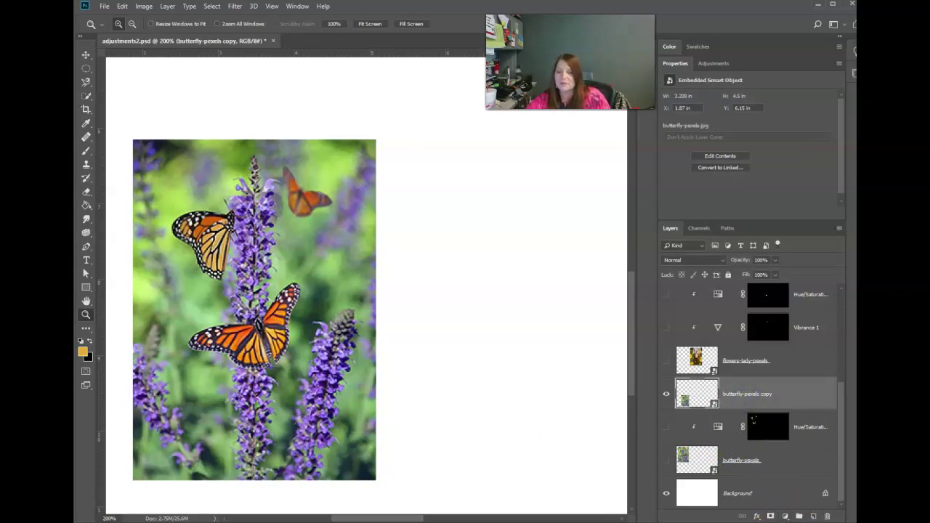
pyautogui.click(785, 516)
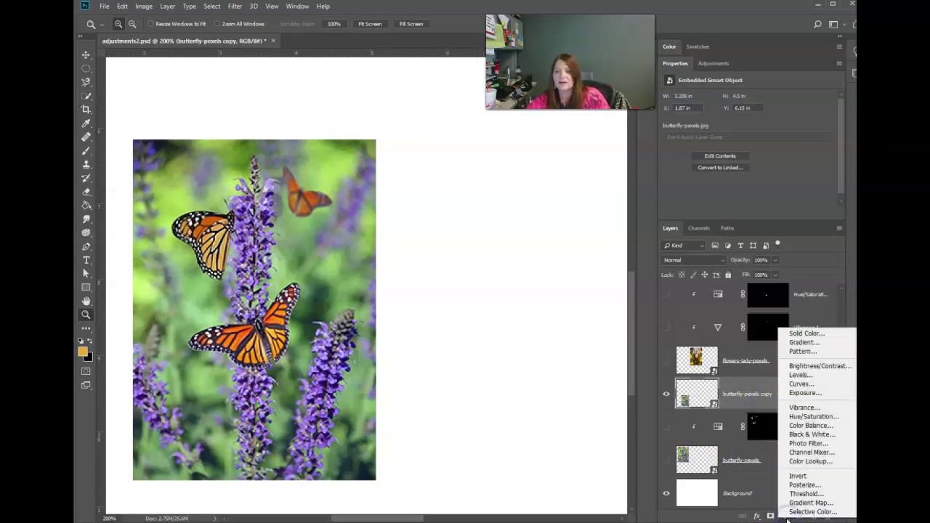
pyautogui.click(811, 444)
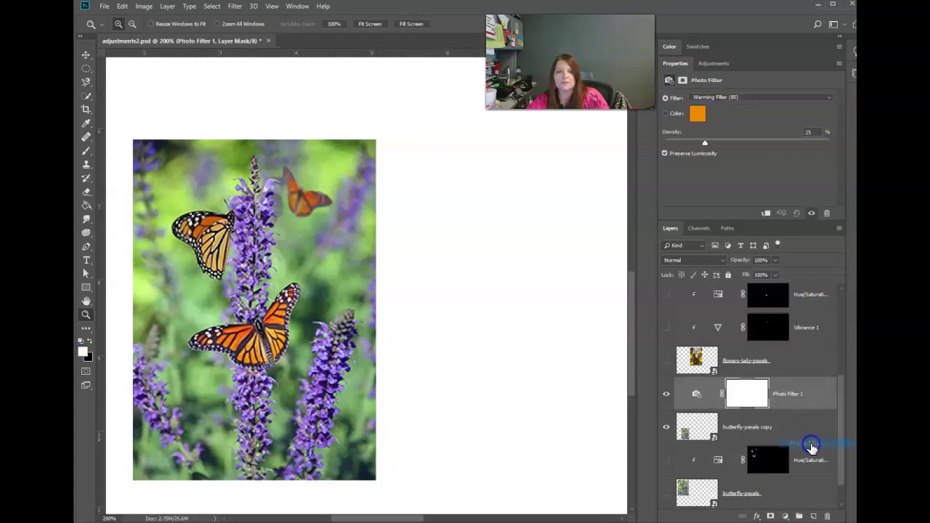
pyautogui.click(724, 97)
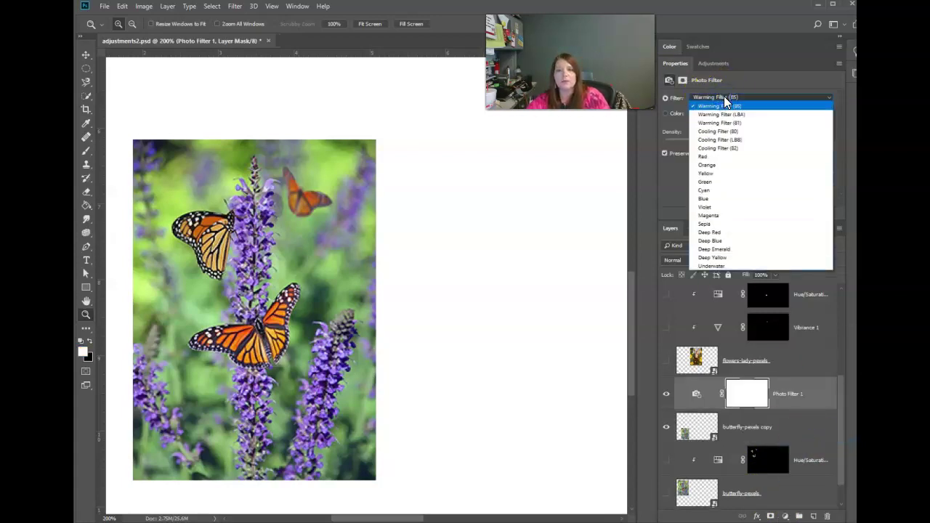
pyautogui.click(731, 132)
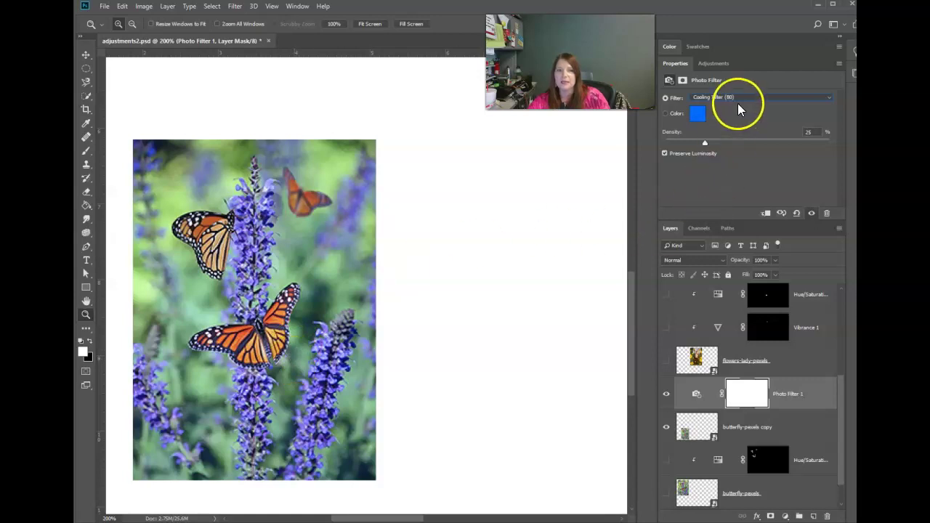
pyautogui.moveTo(707, 144); pyautogui.dragTo(736, 144)
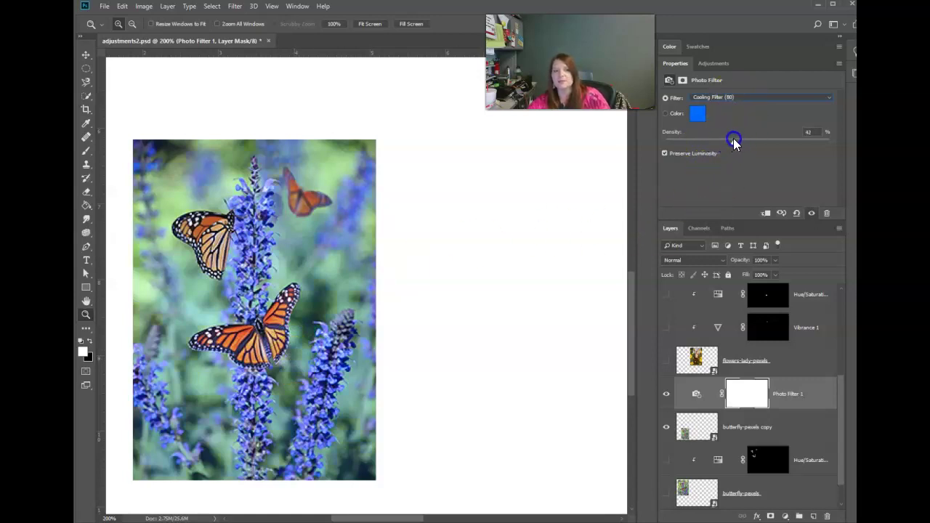
# Compare the butterfly image with and without the cooling Photo Filter layer, leaving the layer hidden
pyautogui.click(666, 394)
pyautogui.click(666, 395)
pyautogui.click(666, 394)
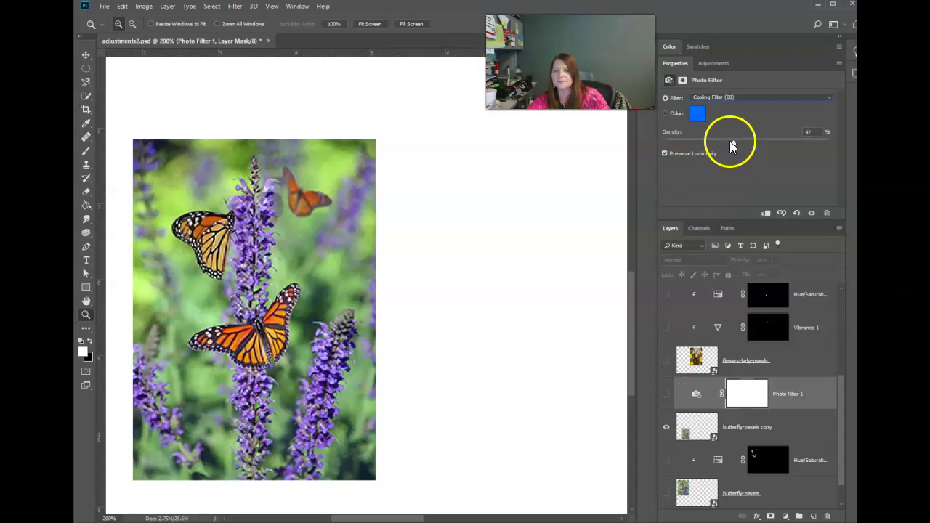
# Change the Photo Filter to Warming Filter (85) at 71% Density and make its layer visible again
pyautogui.click(708, 96)
pyautogui.click(709, 107)
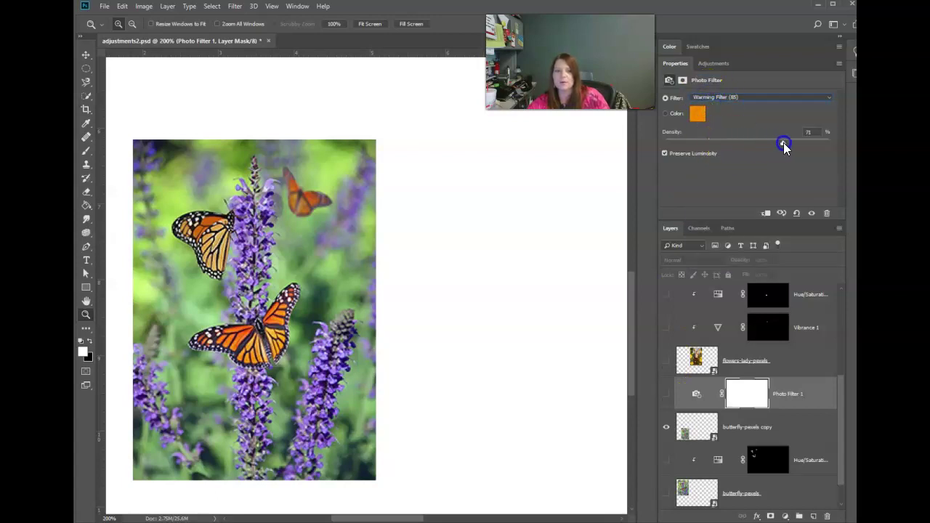
pyautogui.moveTo(797, 142); pyautogui.dragTo(781, 144)
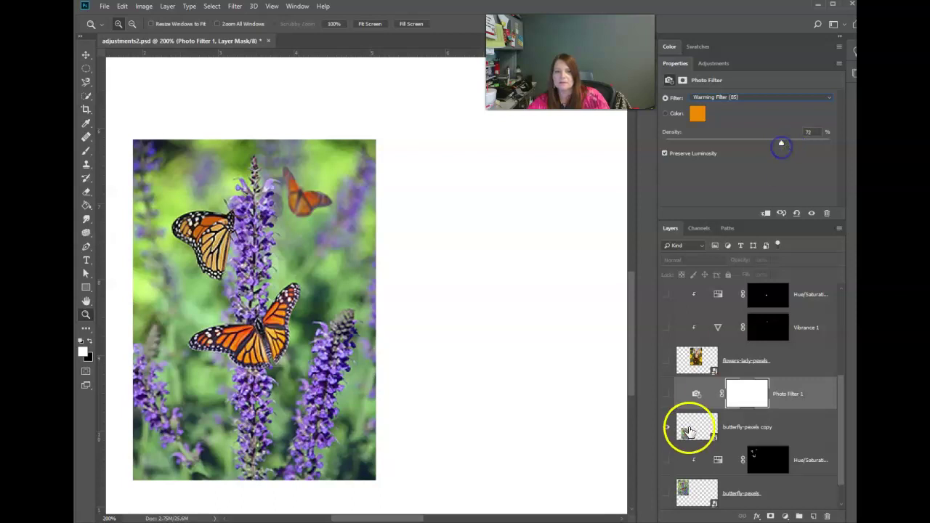
pyautogui.click(666, 394)
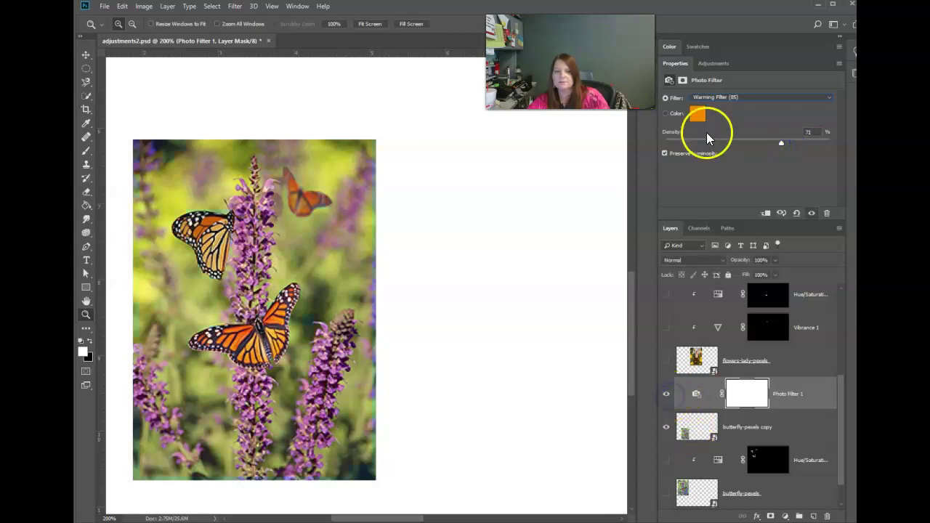
# Reduce the warming filter's Density to 43% and compare the image with and without the filter
pyautogui.moveTo(785, 145); pyautogui.dragTo(736, 143)
pyautogui.click(666, 393)
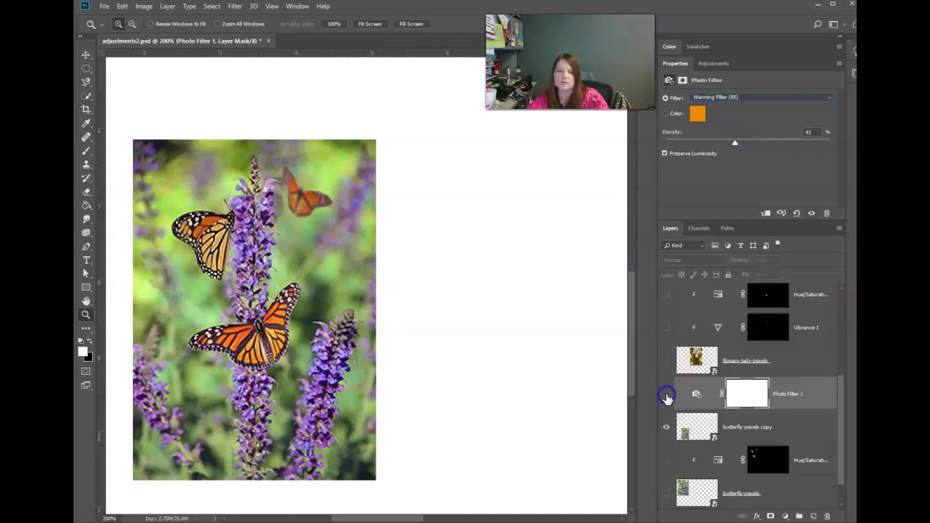
pyautogui.click(666, 396)
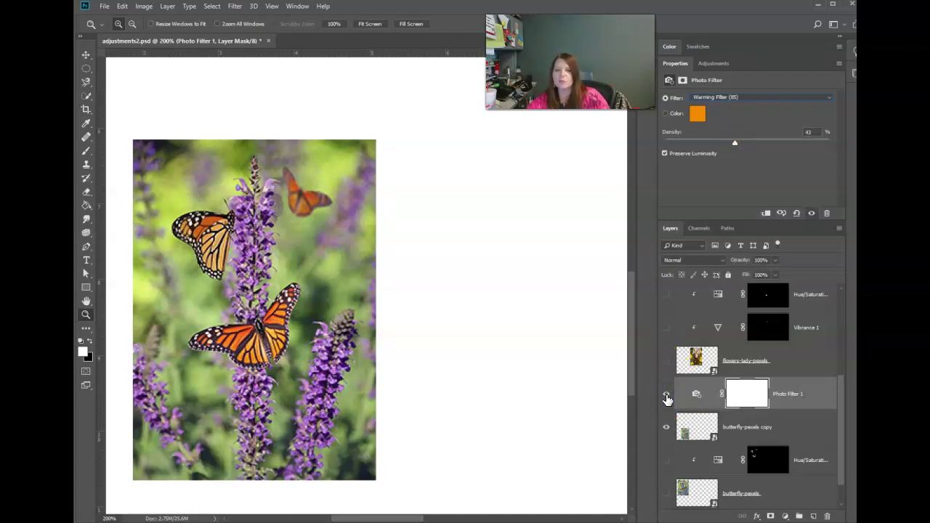
# Set the warming filter's Density to 58% and review the available filter presets, keeping Warming Filter (85)
pyautogui.click(723, 187)
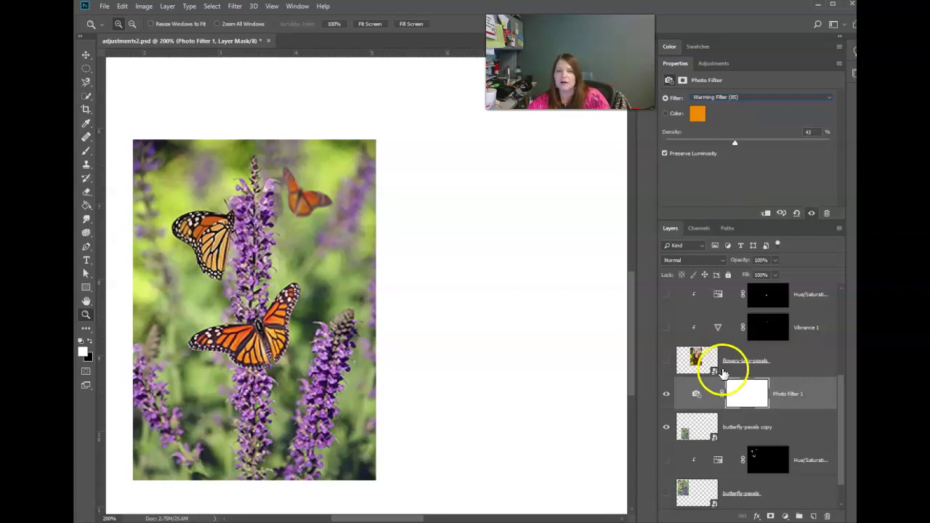
pyautogui.moveTo(735, 142); pyautogui.dragTo(756, 144)
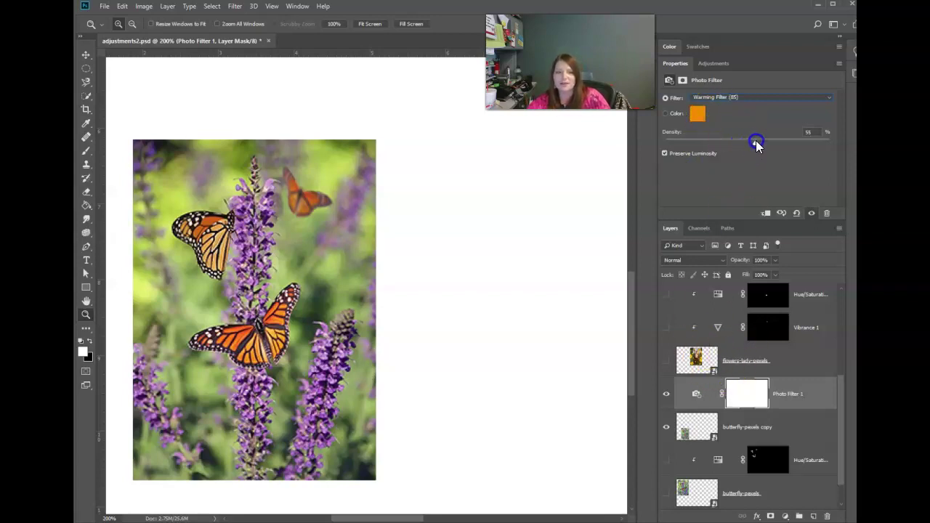
pyautogui.click(741, 96)
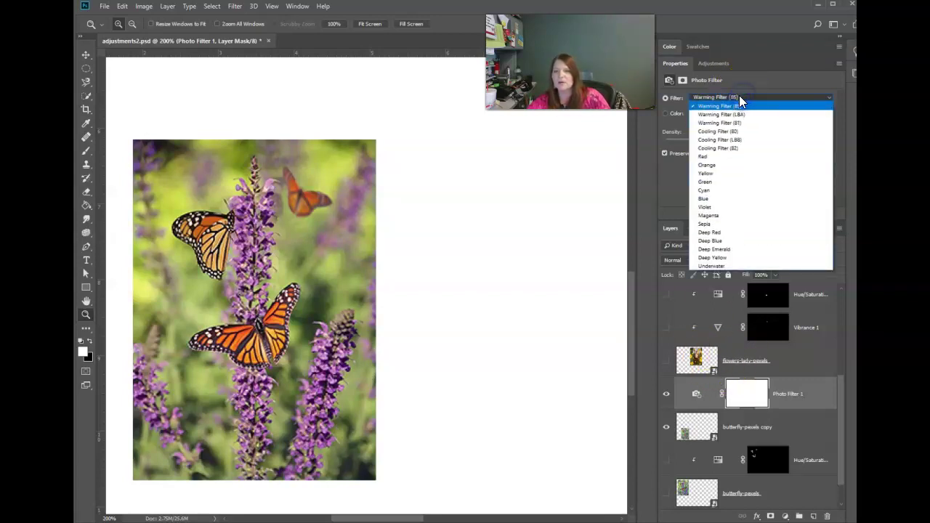
pyautogui.click(749, 49)
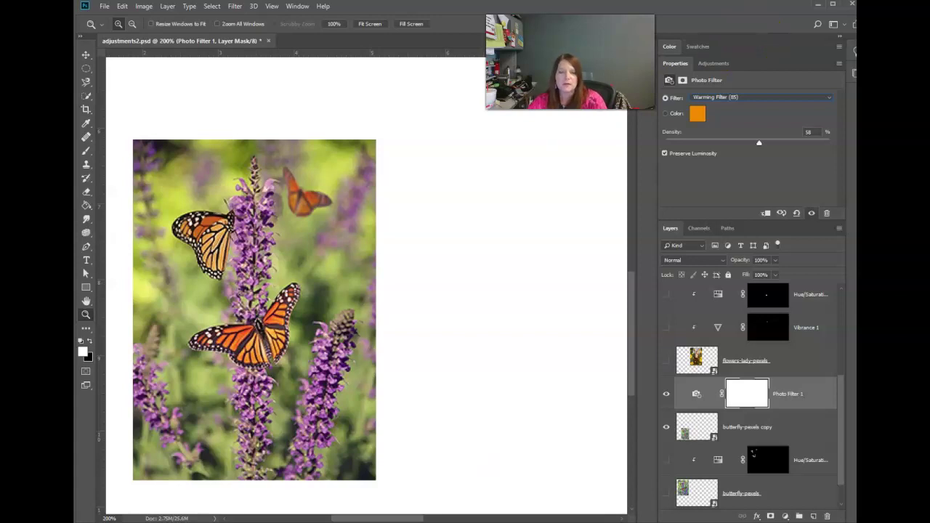
# Switch to Photopea, show butterfly-pexels copy, and hide butterfly-pexels and its clipped Hue/Saturation 2 layer
pyautogui.click(646, 501)
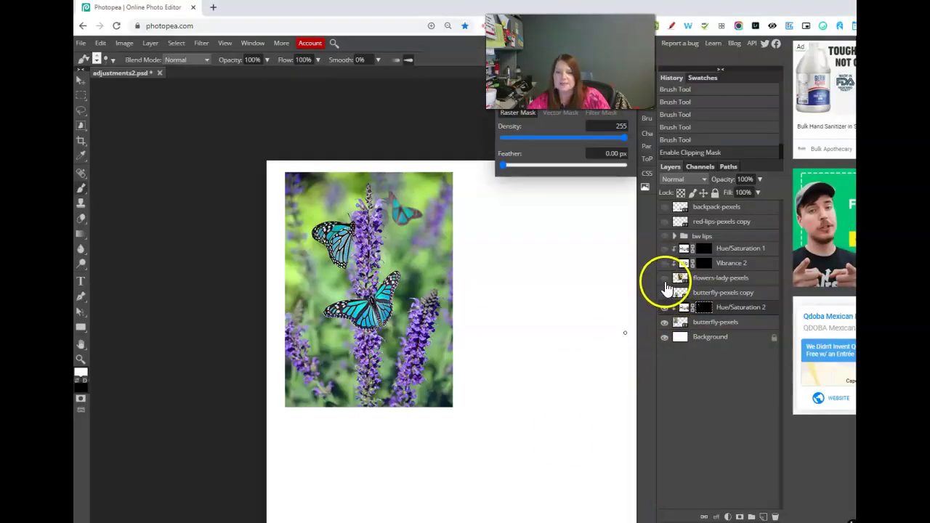
pyautogui.click(664, 292)
pyautogui.click(664, 311)
pyautogui.click(664, 321)
pyautogui.scroll(-5, 450, 396)
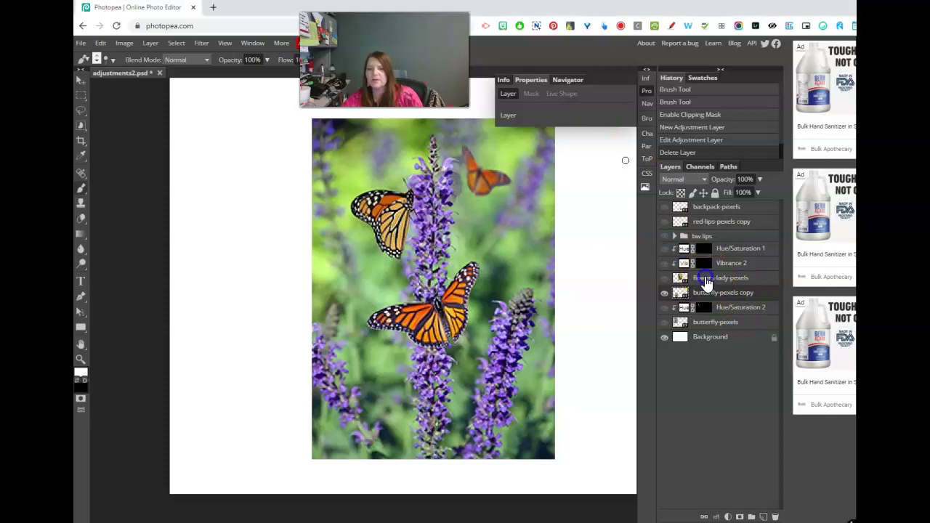
pyautogui.click(664, 292)
pyautogui.click(664, 292)
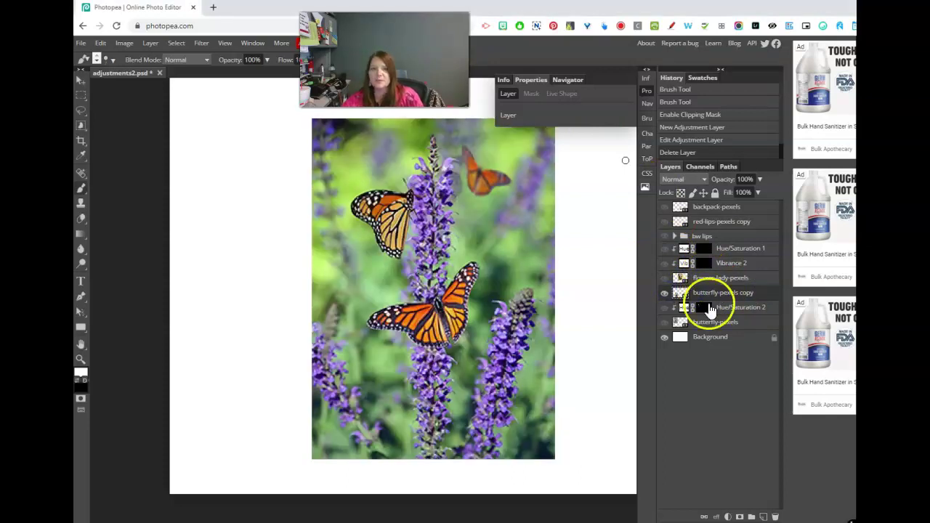
# Add a Photo Filter adjustment layer above butterfly-pexels copy, set its color to pure blue, and set its Density to 20%
pyautogui.click(728, 517)
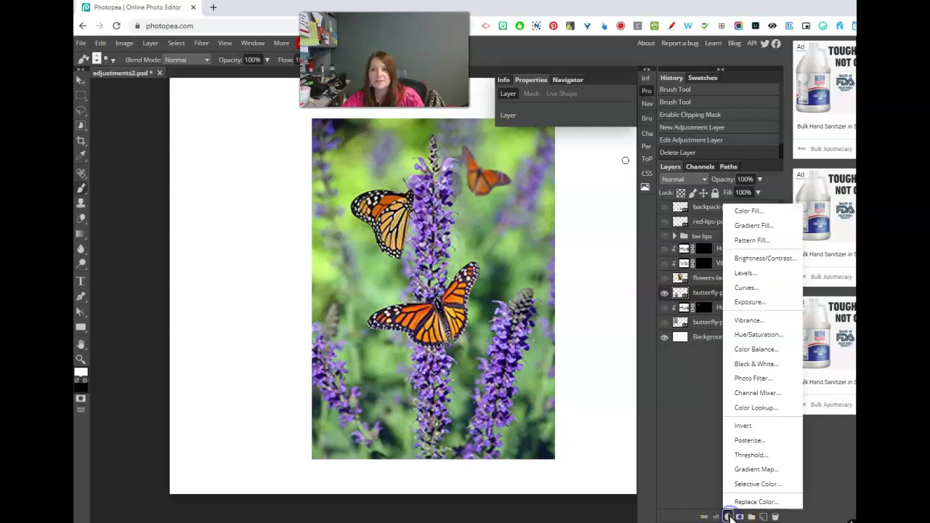
pyautogui.click(754, 379)
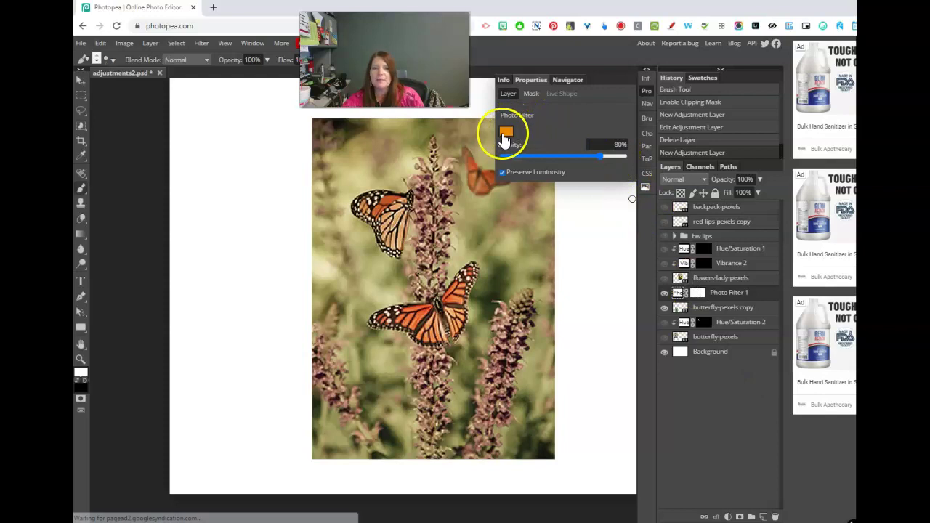
pyautogui.click(505, 134)
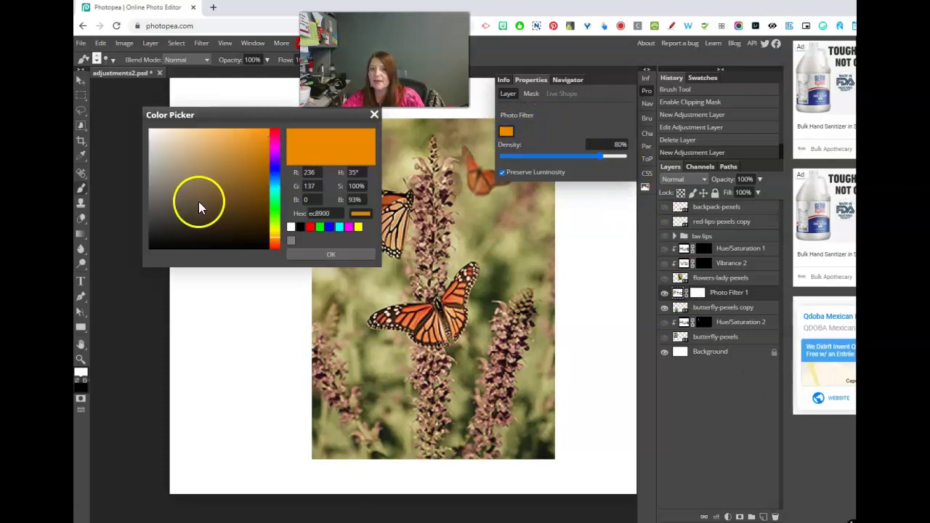
pyautogui.click(329, 228)
pyautogui.click(330, 254)
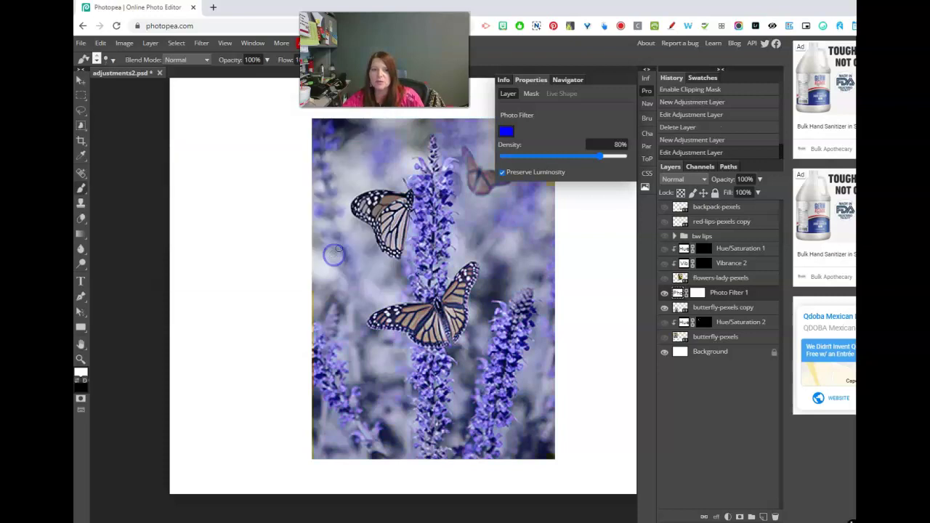
pyautogui.moveTo(601, 156); pyautogui.dragTo(528, 157)
# Set the Photo Filter 1 color to a bright yellow and its Density to 23%
pyautogui.click(506, 132)
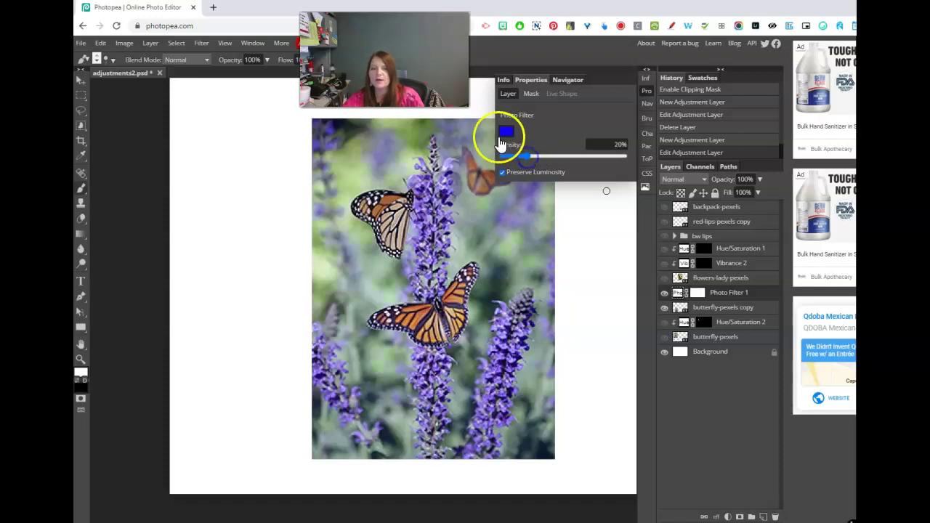
pyautogui.click(272, 233)
pyautogui.moveTo(222, 174); pyautogui.dragTo(231, 153)
pyautogui.click(232, 129)
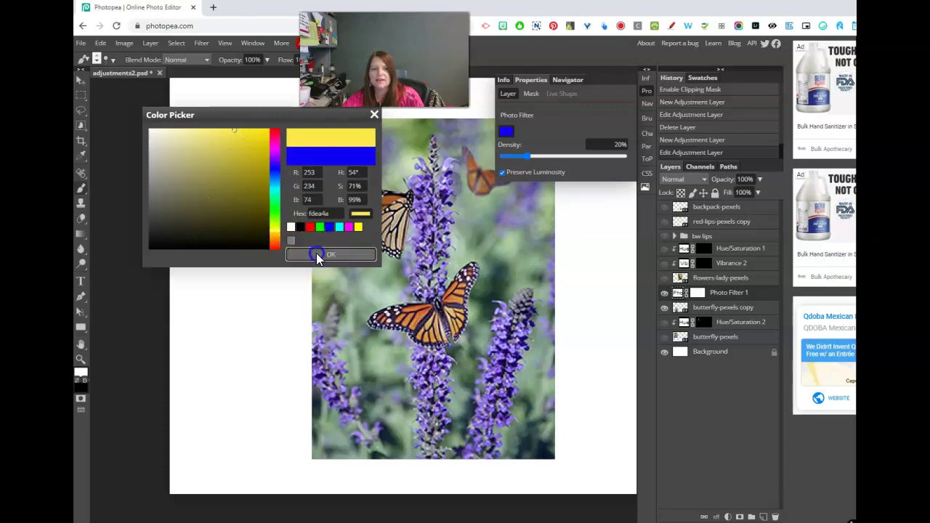
pyautogui.click(316, 253)
pyautogui.moveTo(526, 156); pyautogui.dragTo(532, 160)
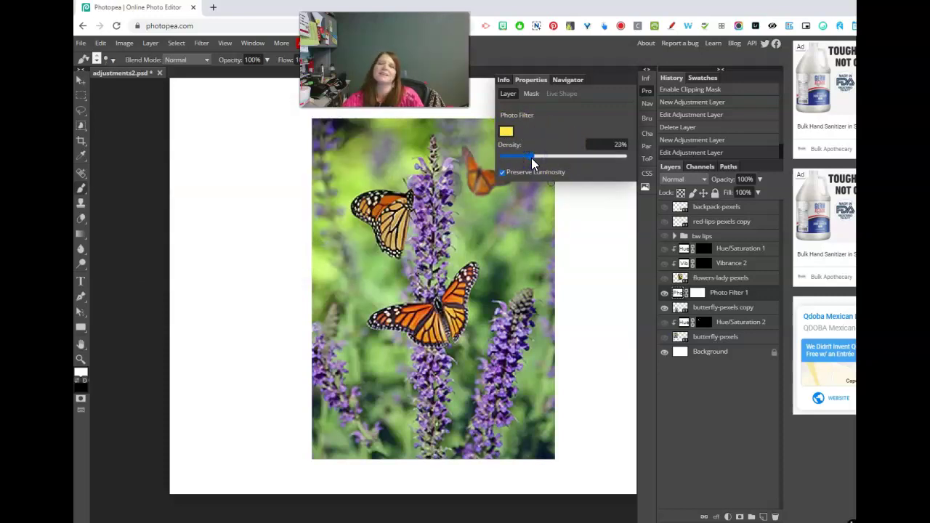
# Clip Photo Filter 1 to butterfly-pexels copy and hide the filter to view the image without it
pyautogui.click(741, 303)
pyautogui.rightClick(759, 300)
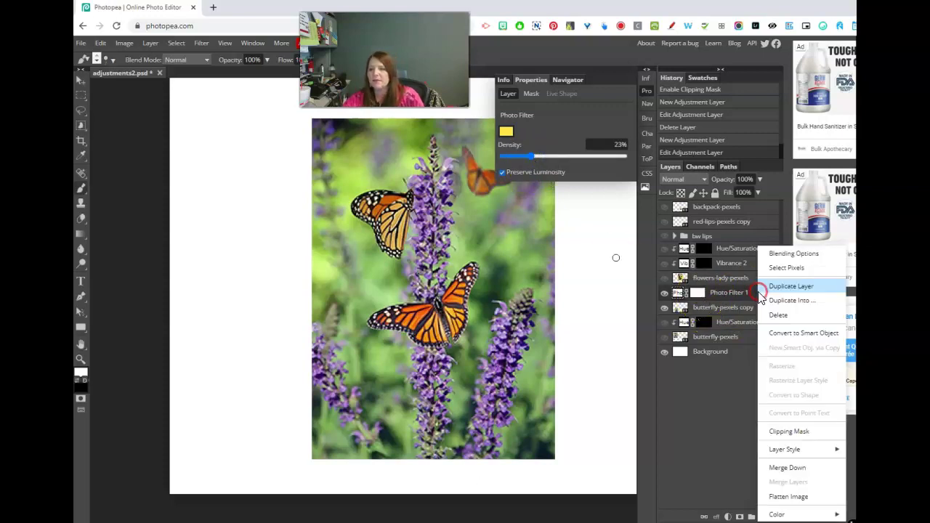
pyautogui.click(790, 431)
pyautogui.click(664, 293)
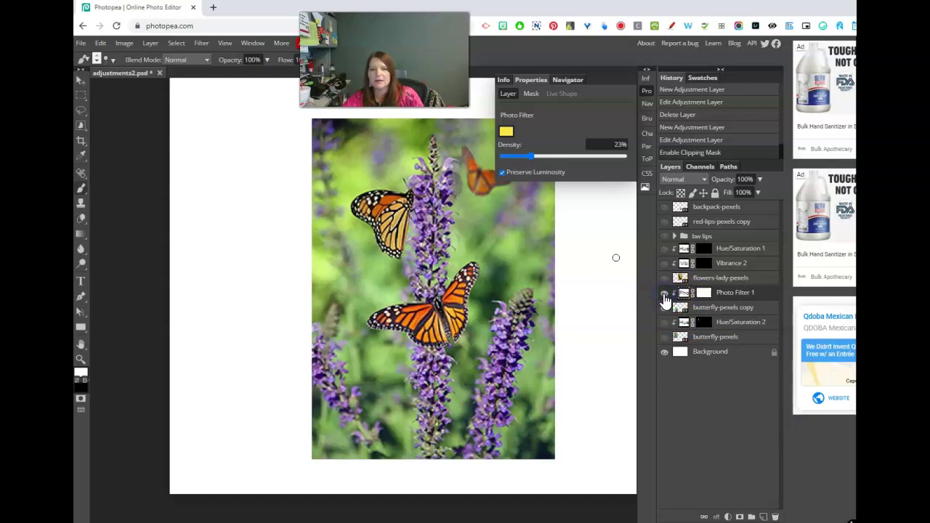
# Set the Photo Filter 1 color to dark brown (#854d00), show the layer, and set its Density to 35%
pyautogui.click(506, 131)
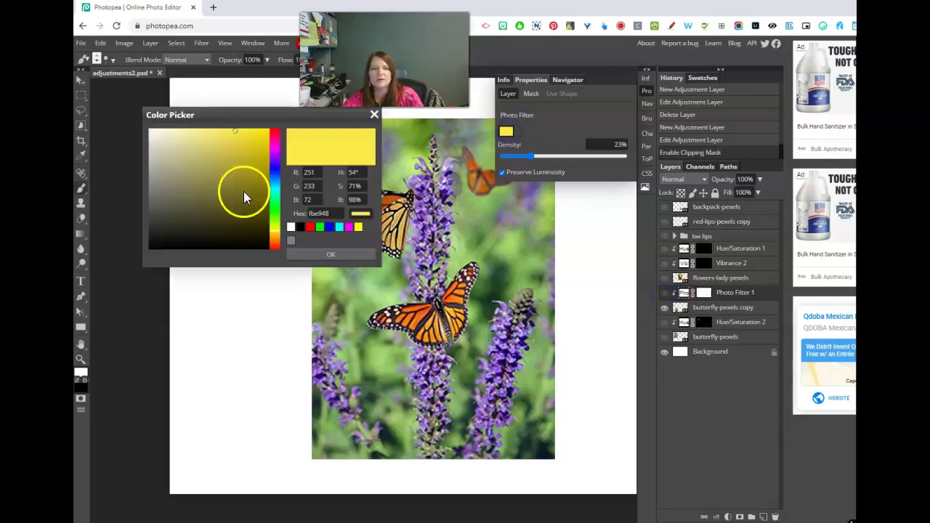
pyautogui.moveTo(274, 238); pyautogui.dragTo(271, 242)
pyautogui.moveTo(258, 201); pyautogui.dragTo(259, 182)
pyautogui.click(326, 253)
pyautogui.moveTo(536, 155); pyautogui.dragTo(558, 157)
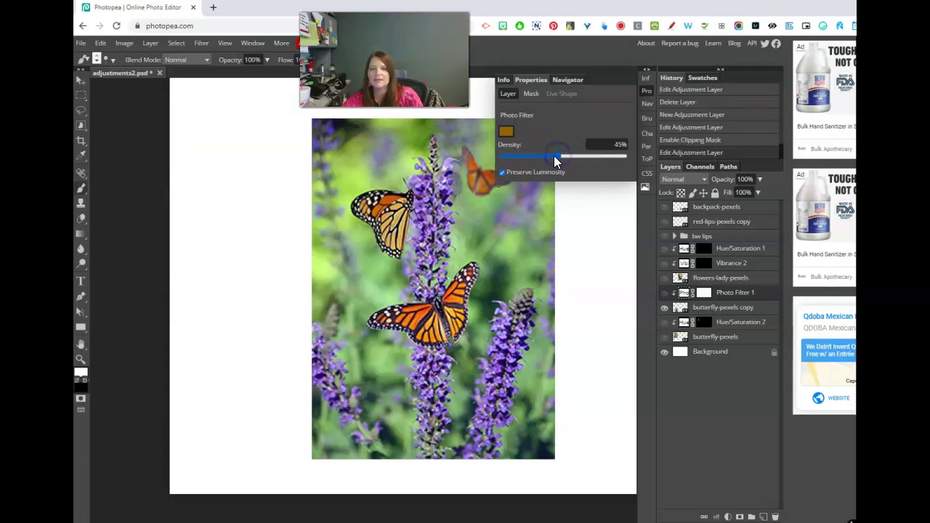
pyautogui.moveTo(716, 292); pyautogui.dragTo(718, 293)
pyautogui.click(664, 293)
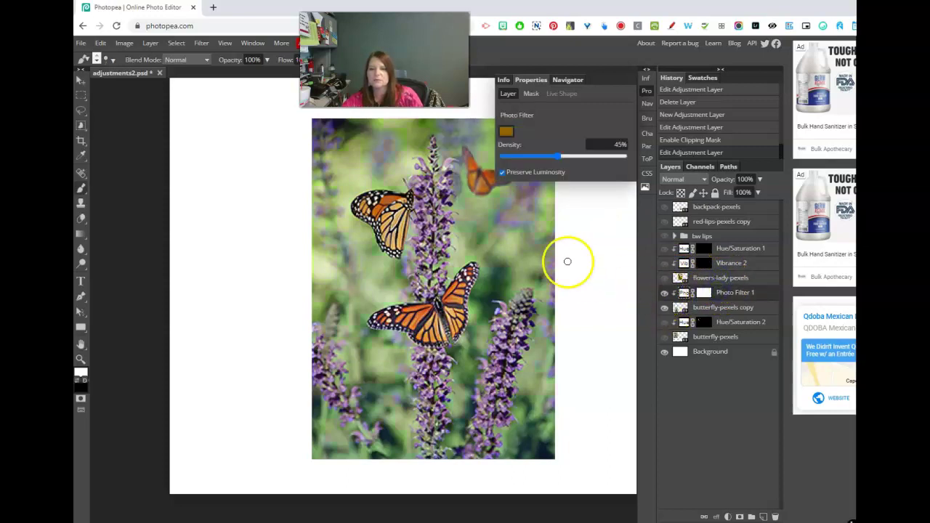
pyautogui.moveTo(556, 157)
pyautogui.mouseDown()
pyautogui.moveTo(542, 157)
pyautogui.moveTo(569, 157)
pyautogui.moveTo(544, 157)
pyautogui.mouseUp()
# Set the Photo Filter 1 color to orange (#e59425) and its Density to 51%, and compare the image with and without the filter
pyautogui.click(506, 131)
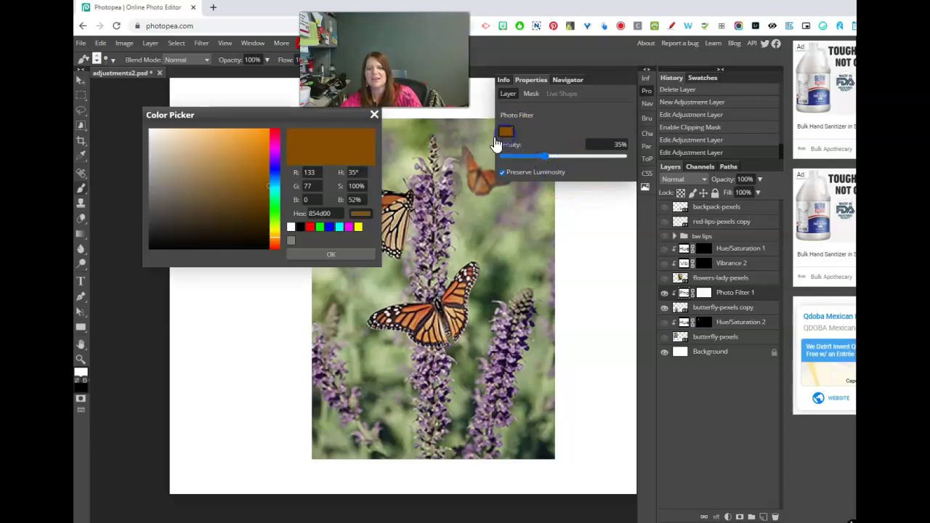
pyautogui.moveTo(254, 193); pyautogui.dragTo(250, 144)
pyautogui.click(329, 254)
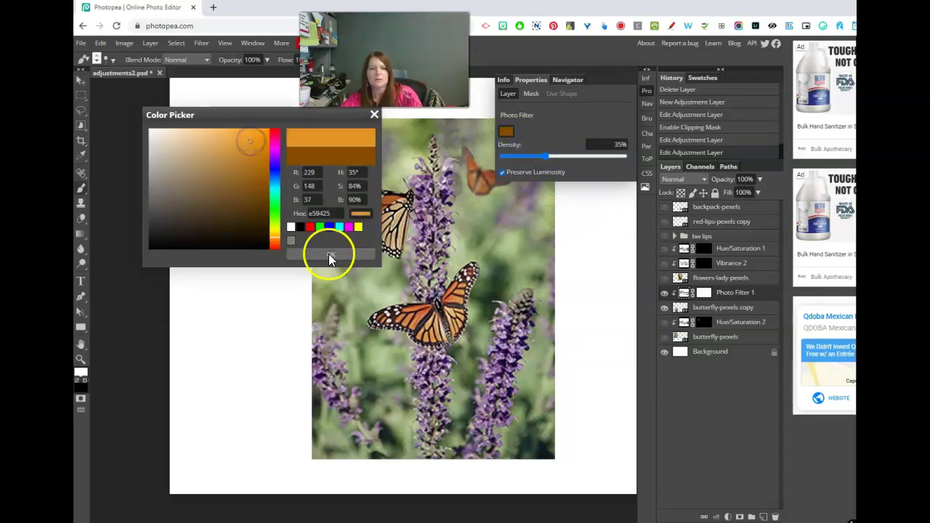
pyautogui.moveTo(544, 157); pyautogui.dragTo(564, 155)
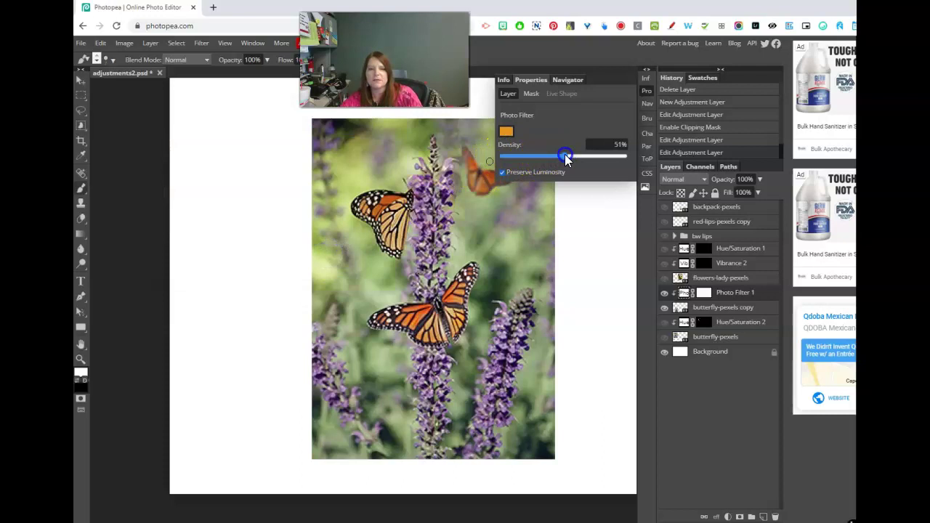
pyautogui.click(664, 292)
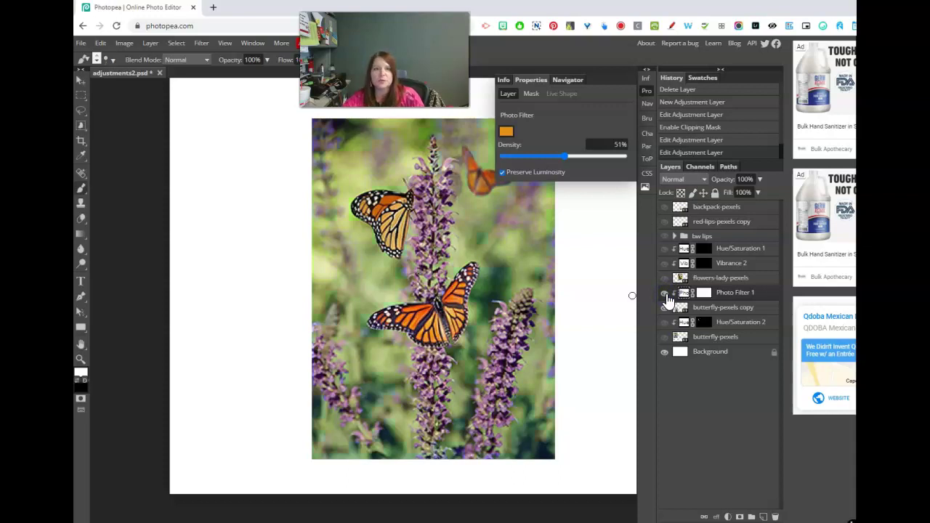
pyautogui.click(664, 293)
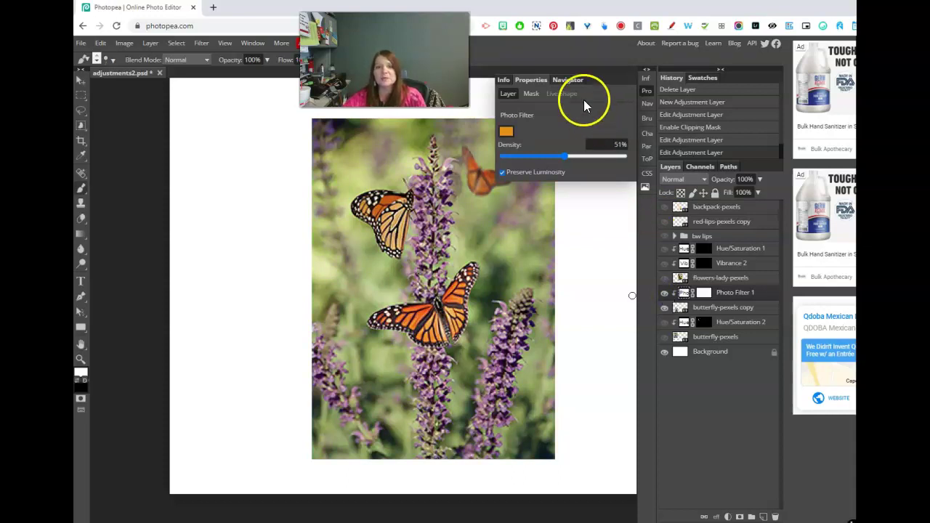
# Collapse the Photo Filter properties and switch to Photoshop
pyautogui.click(646, 91)
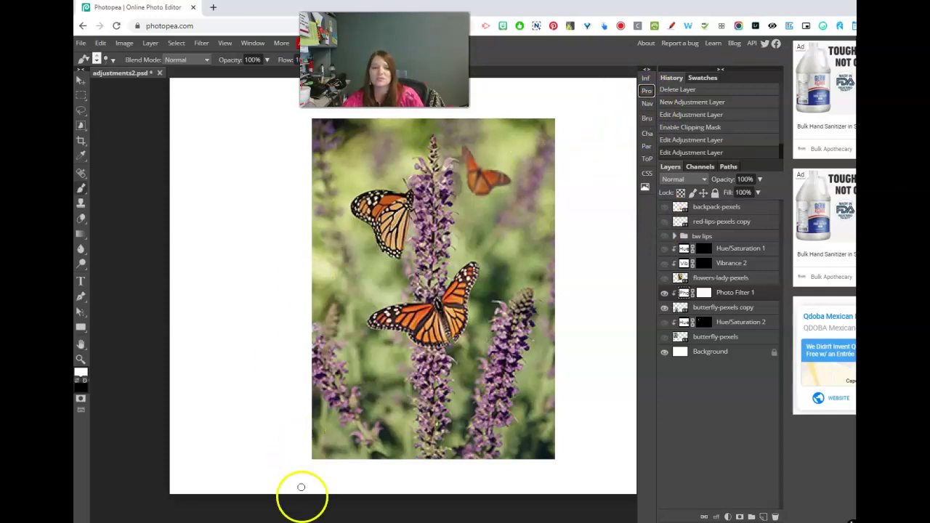
pyautogui.click(301, 521)
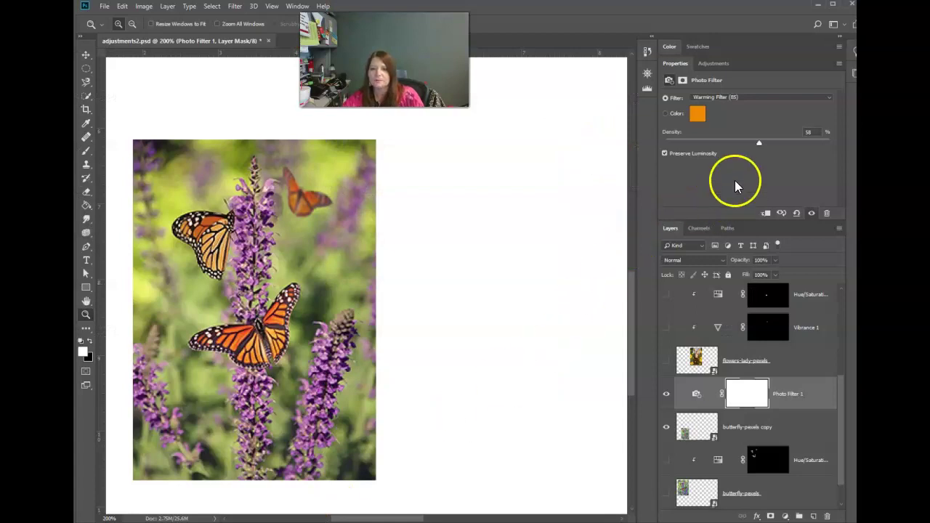